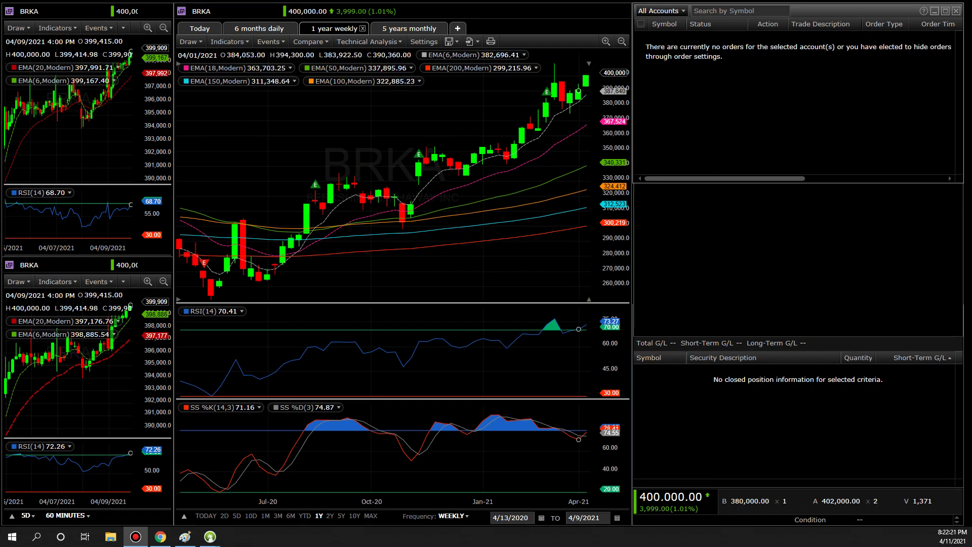
# Bring the main trading window onto this screen, maximize it and close the Daily Dashboard
pyautogui.hotkey('alt', 'Tab')
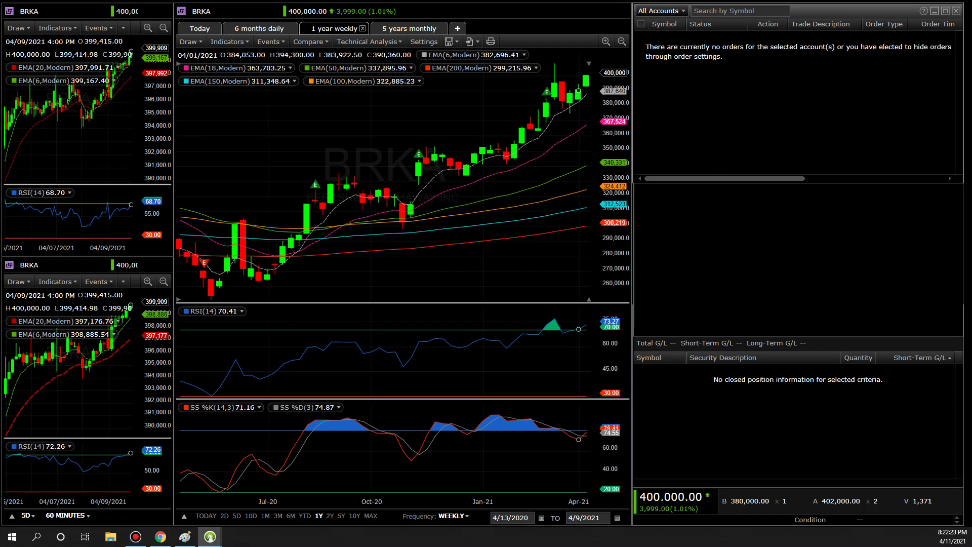
pyautogui.moveTo(971, 81); pyautogui.dragTo(608, 77)
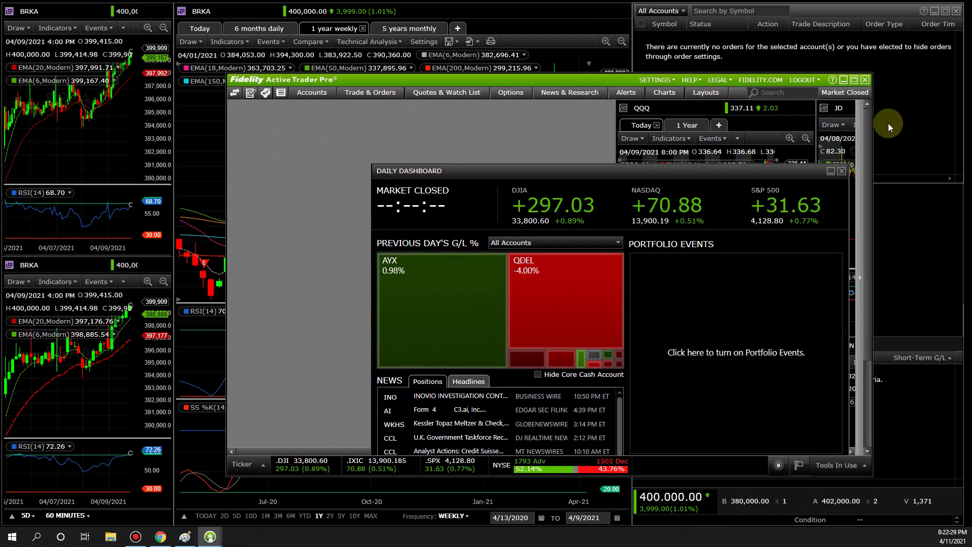
pyautogui.click(854, 79)
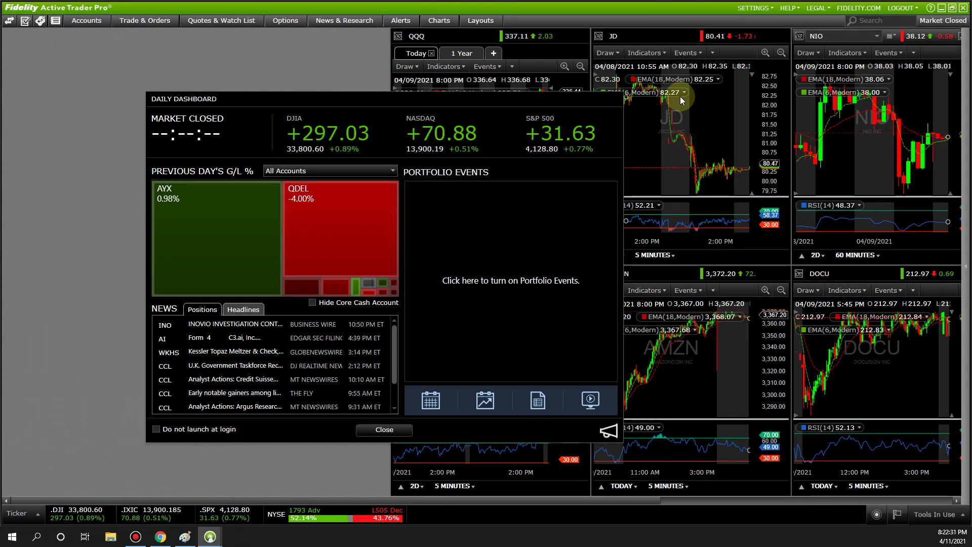
pyautogui.click(616, 104)
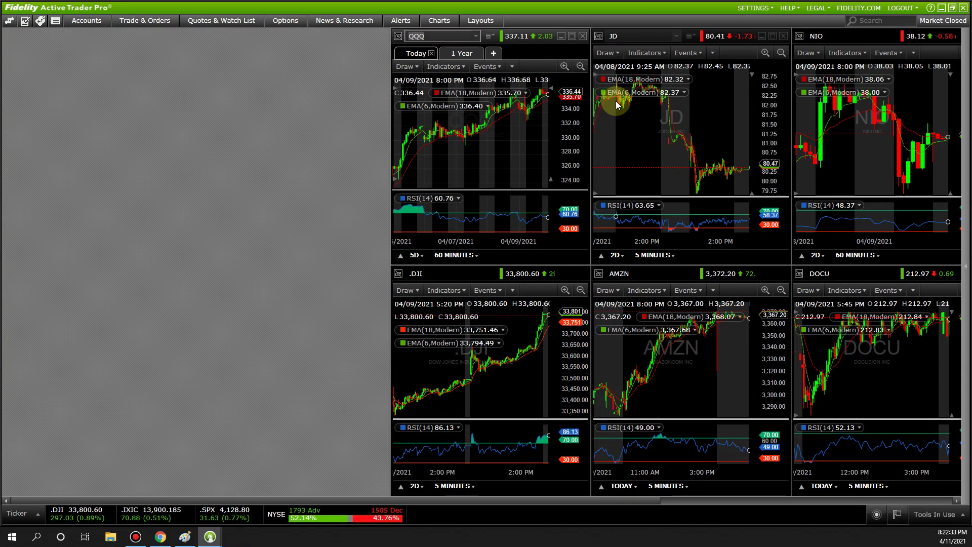
# Create a new blank chart and move its window to the middle of the workspace
pyautogui.click(948, 503)
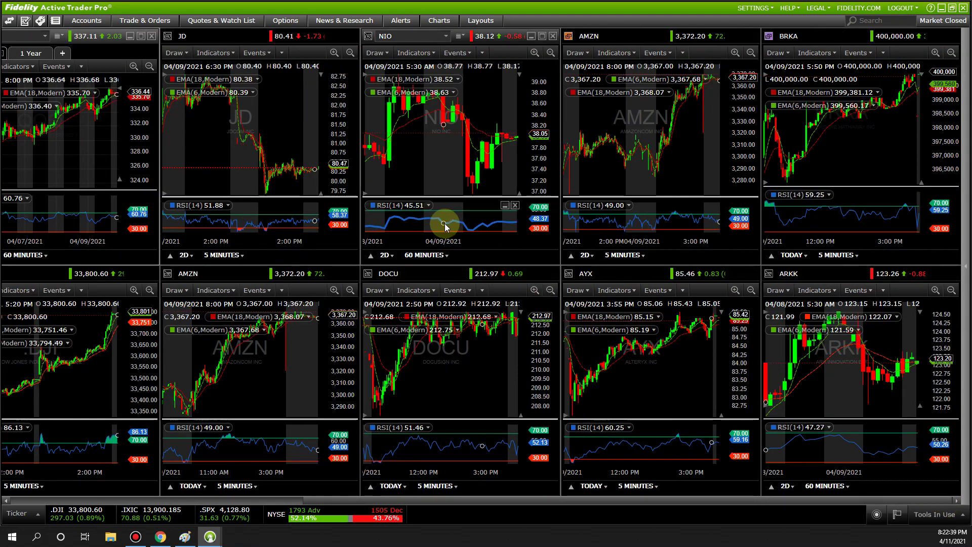
pyautogui.click(440, 21)
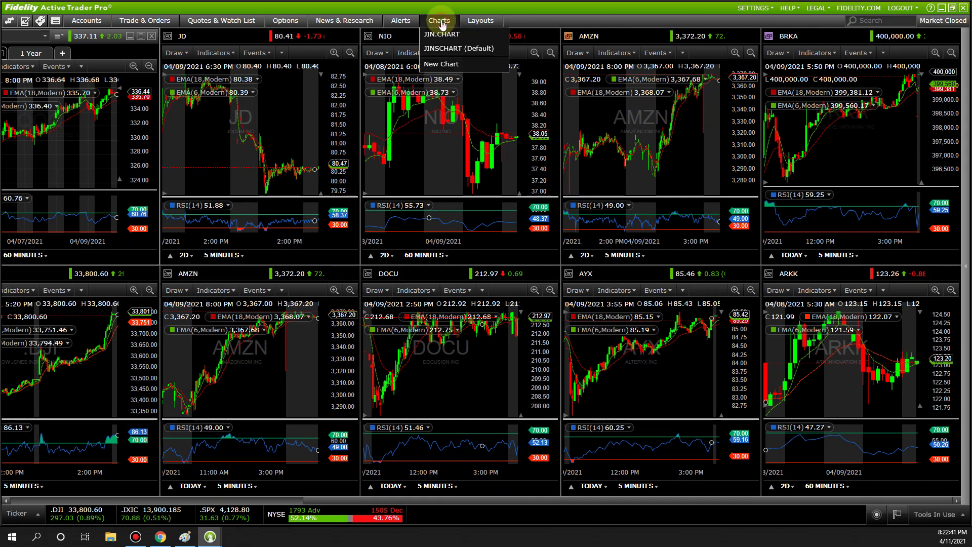
pyautogui.click(456, 63)
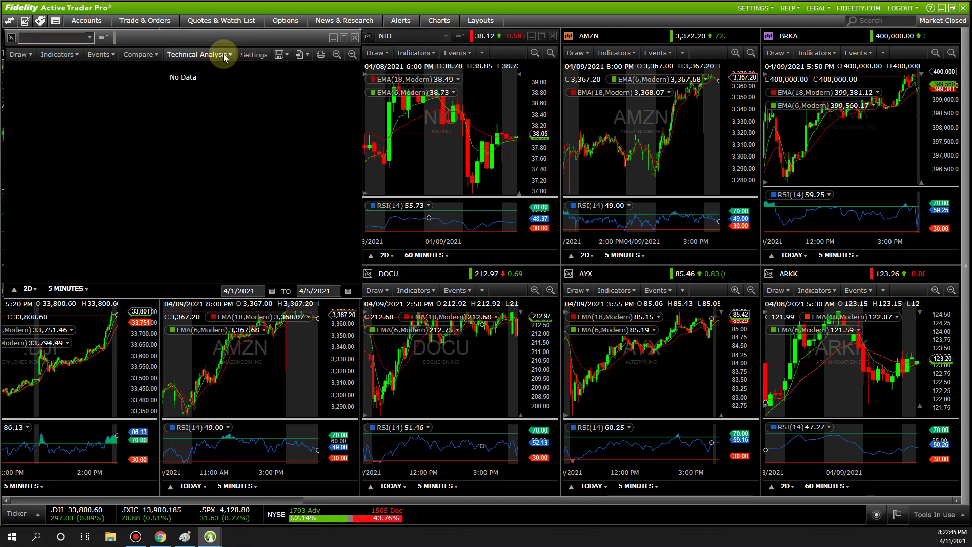
pyautogui.moveTo(218, 36); pyautogui.dragTo(447, 114)
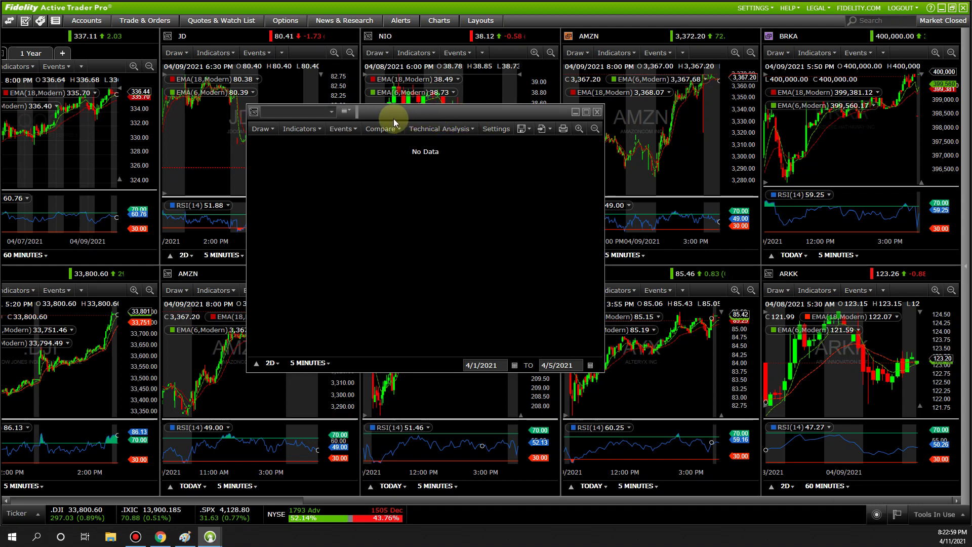
# Float the blank chart window out of the workspace and dock it back in
pyautogui.rightClick(460, 207)
pyautogui.click(448, 199)
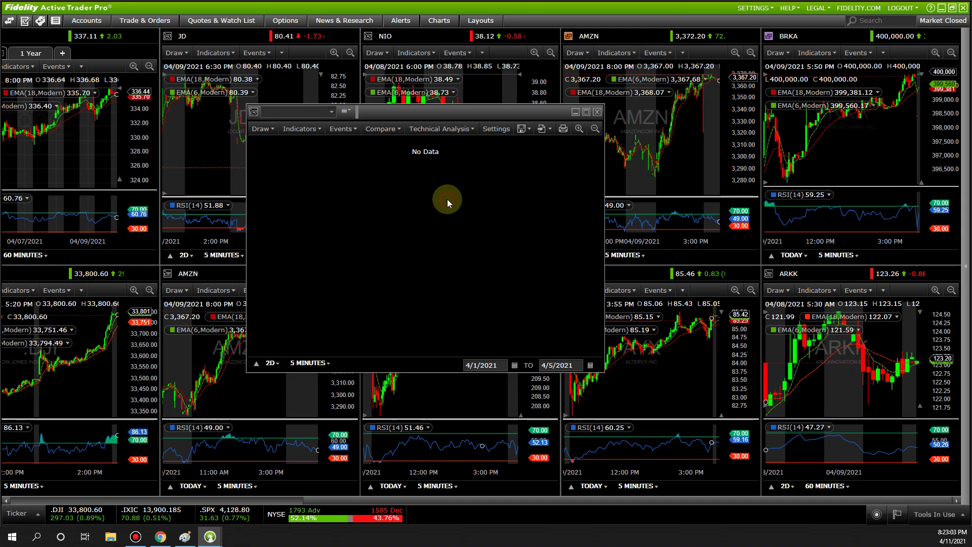
pyautogui.rightClick(421, 112)
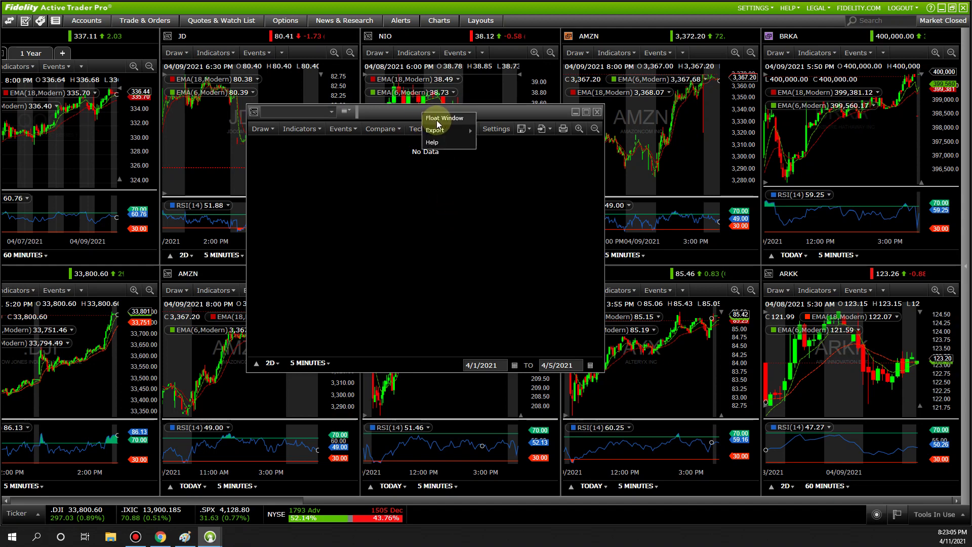
pyautogui.click(438, 118)
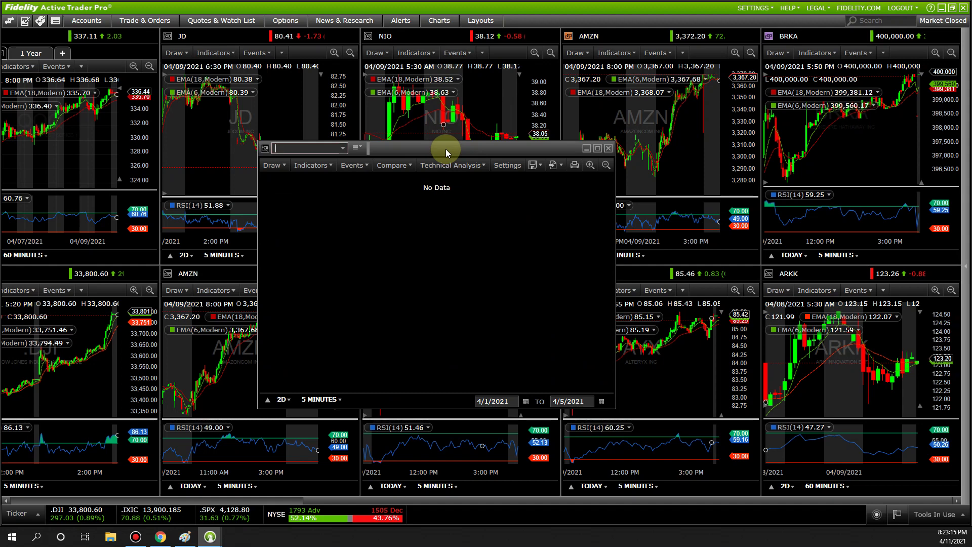
pyautogui.rightClick(446, 149)
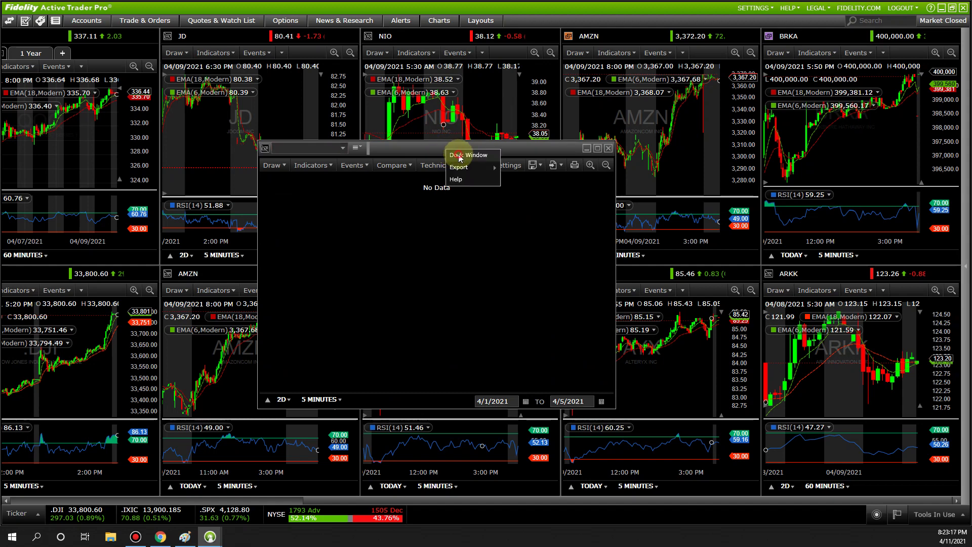
pyautogui.click(459, 155)
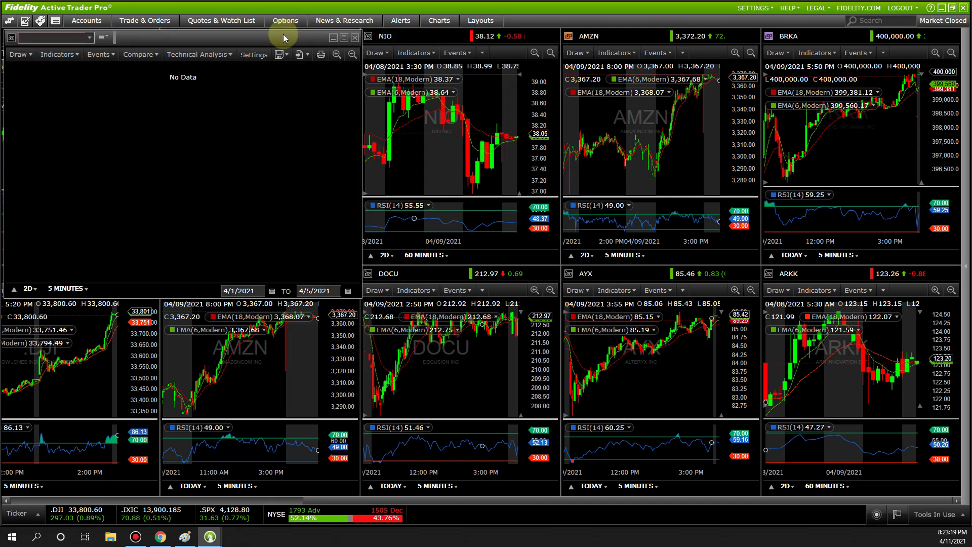
# Enlarge the blank chart to fill the workspace beside the QQQ and .DJI charts, and load the symbol BRKA
pyautogui.moveTo(282, 36); pyautogui.dragTo(409, 41)
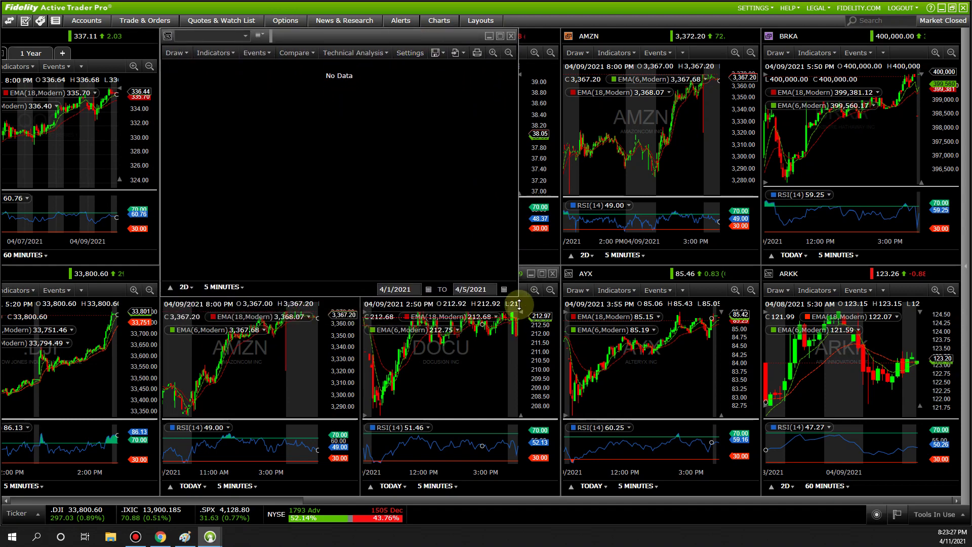
pyautogui.moveTo(517, 294); pyautogui.dragTo(958, 495)
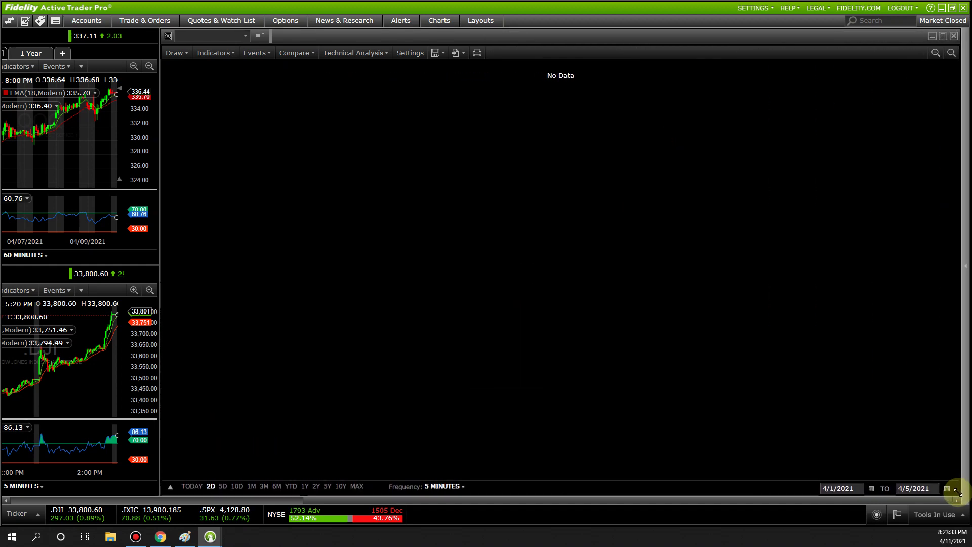
pyautogui.click(205, 36)
pyautogui.write('BRKA')
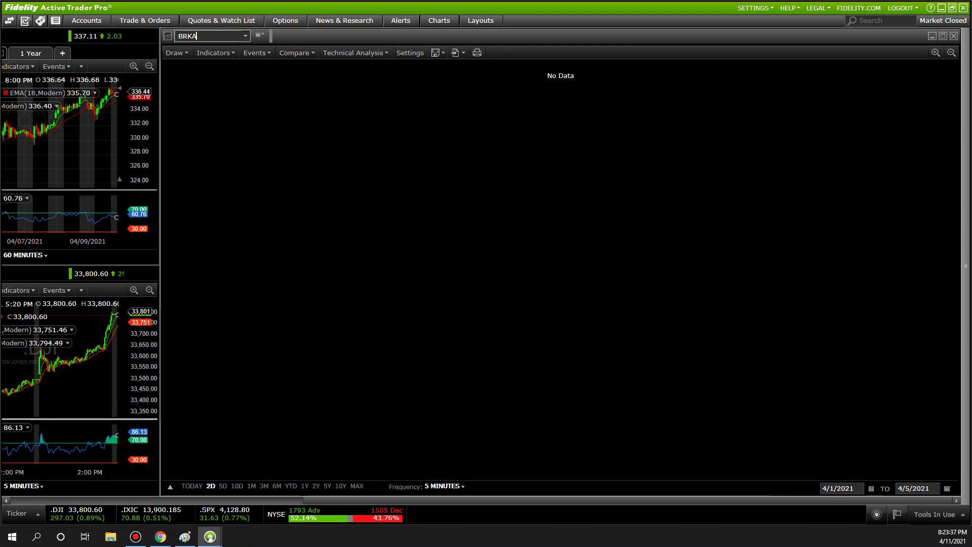
pyautogui.press('Return')
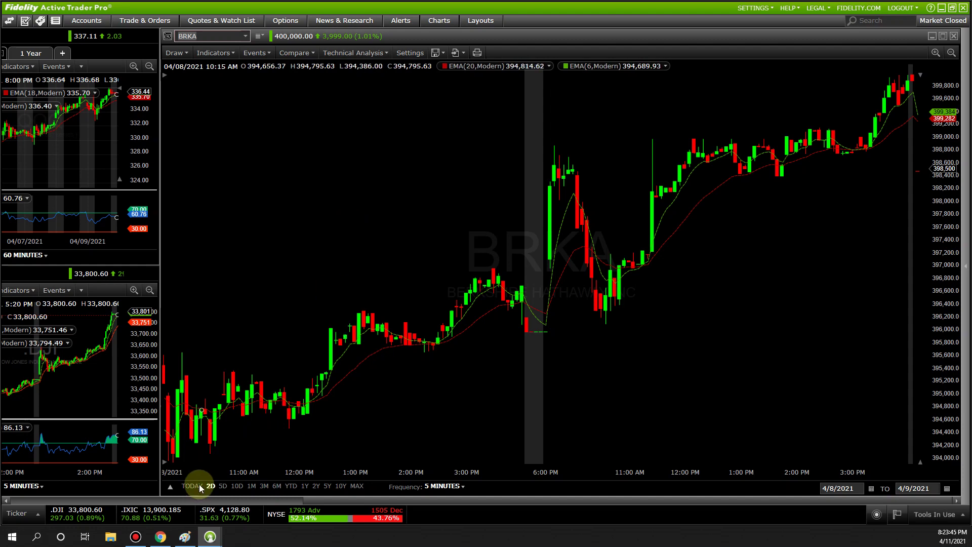
# Delete the default EMA(20) and EMA(6) indicators from the BRKA chart
pyautogui.click(406, 51)
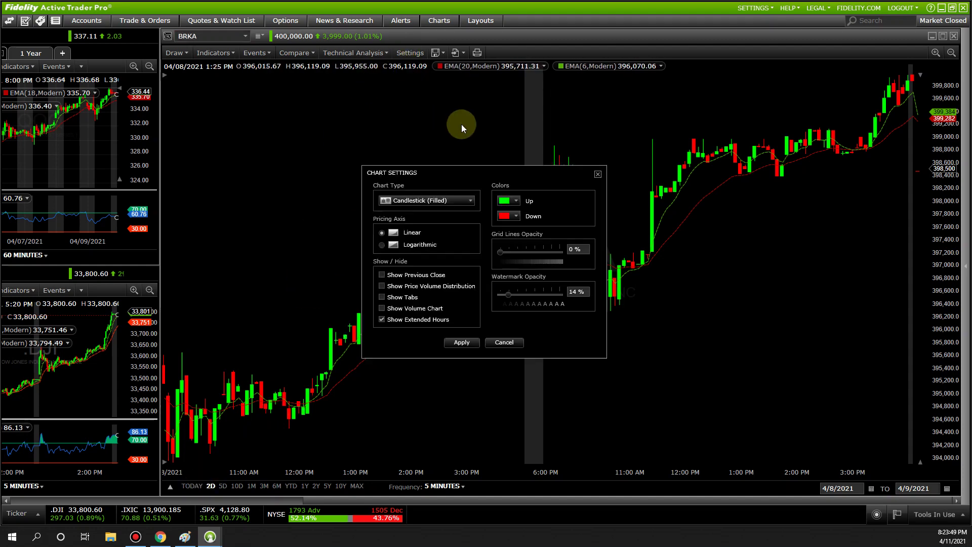
pyautogui.click(504, 342)
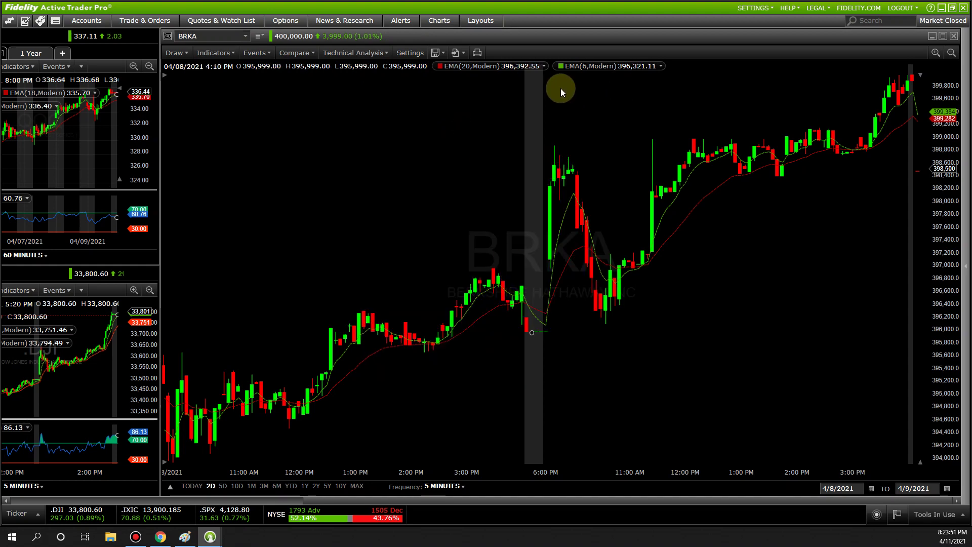
pyautogui.click(546, 66)
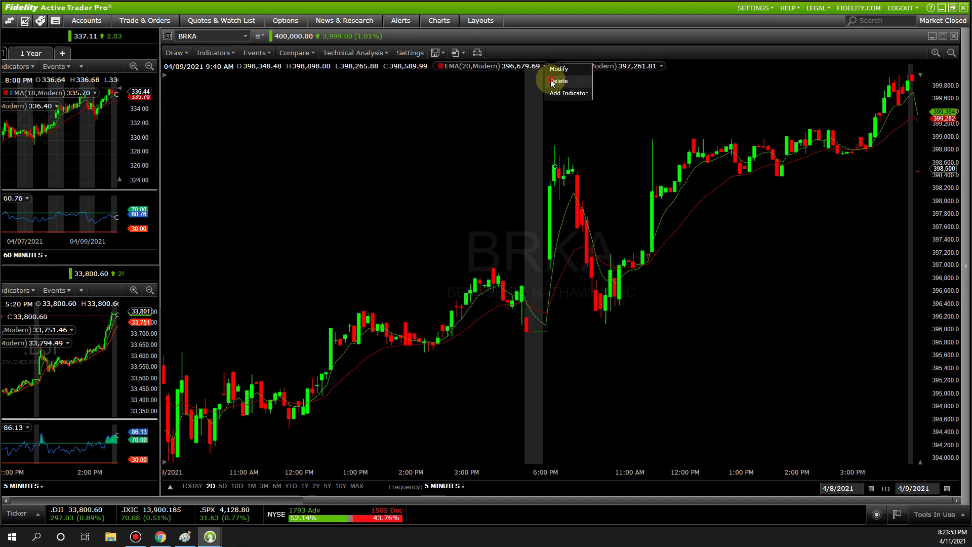
pyautogui.click(557, 81)
pyautogui.click(538, 66)
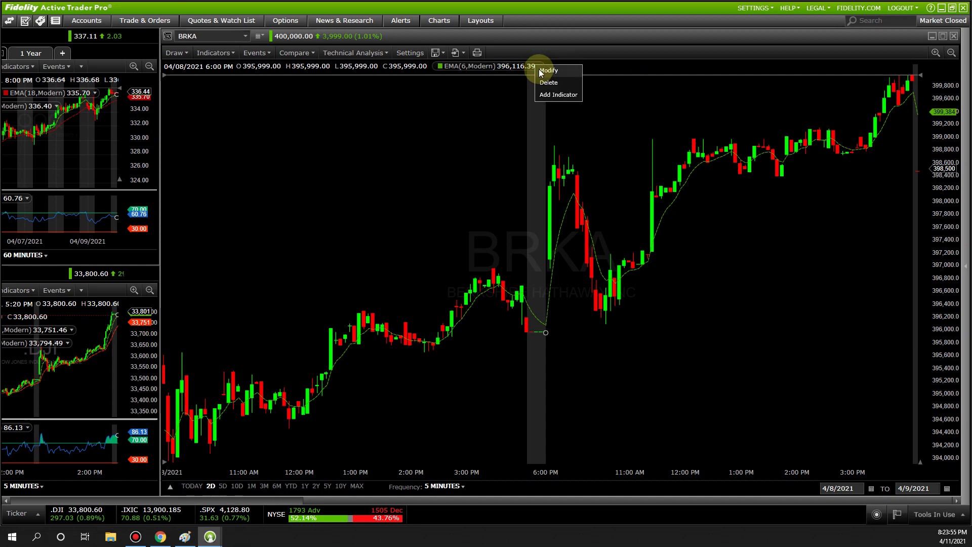
pyautogui.click(543, 84)
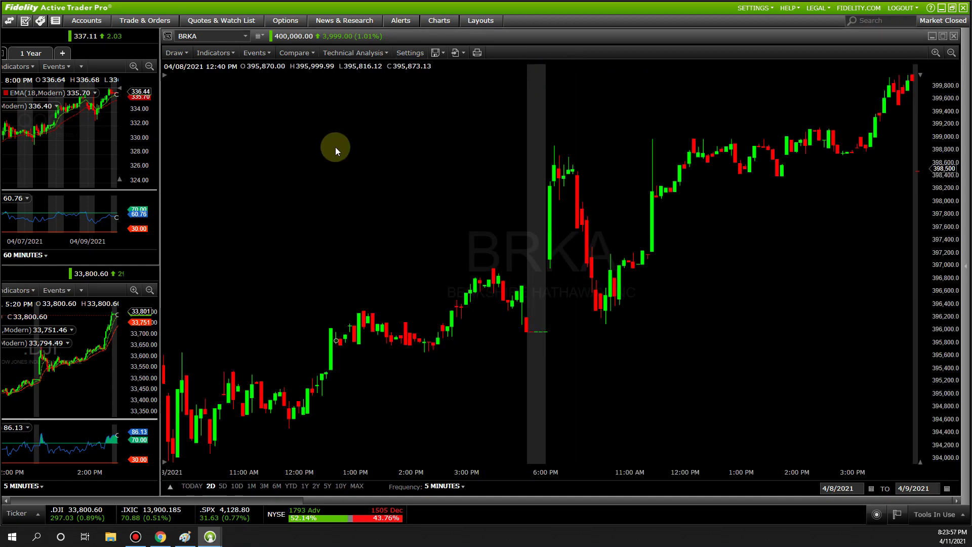
# In the BRKA chart's settings, choose the Candlestick (Filled) chart type and enable Show Tabs
pyautogui.click(414, 53)
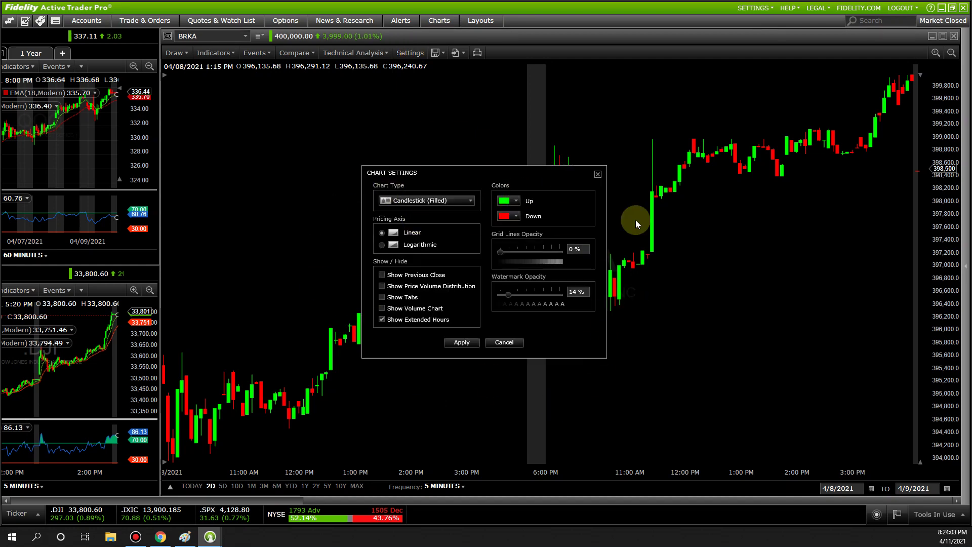
pyautogui.click(415, 202)
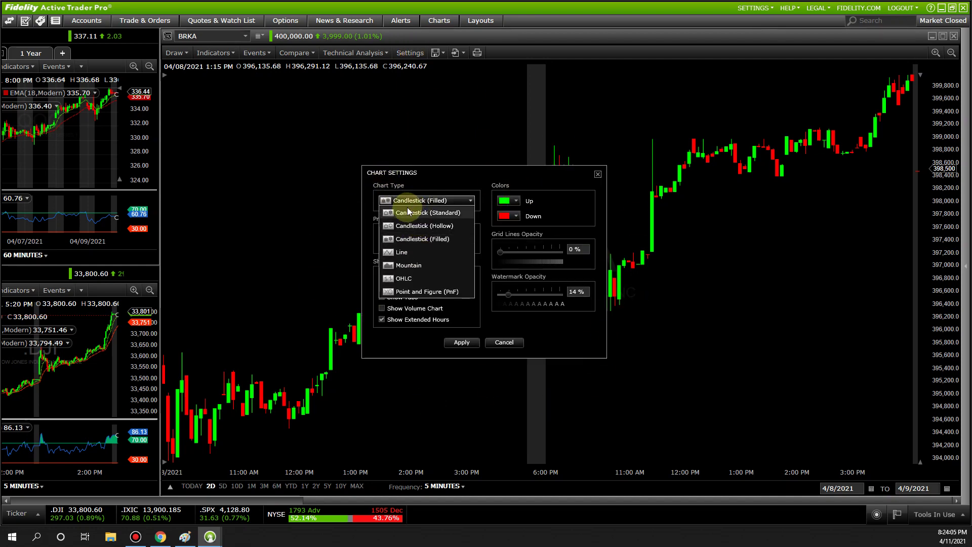
pyautogui.click(410, 239)
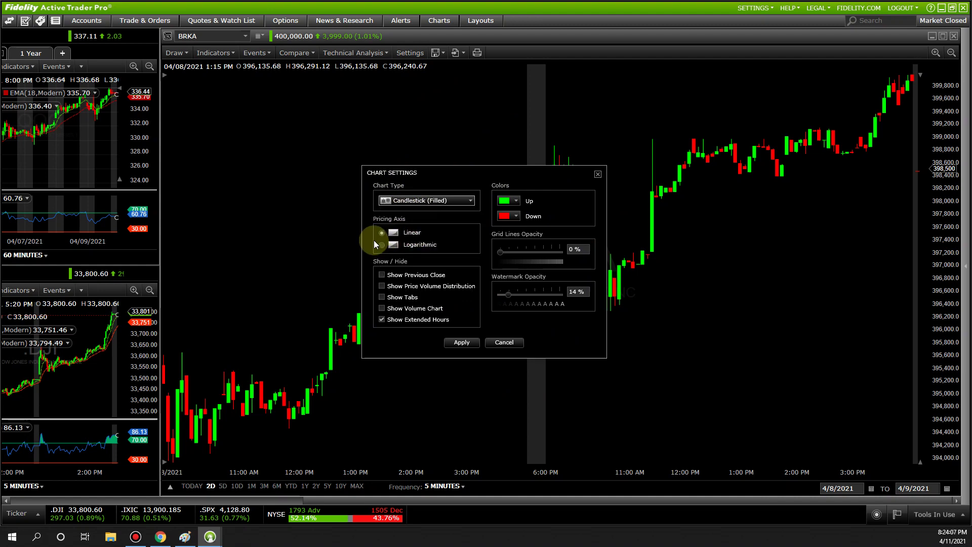
pyautogui.click(382, 297)
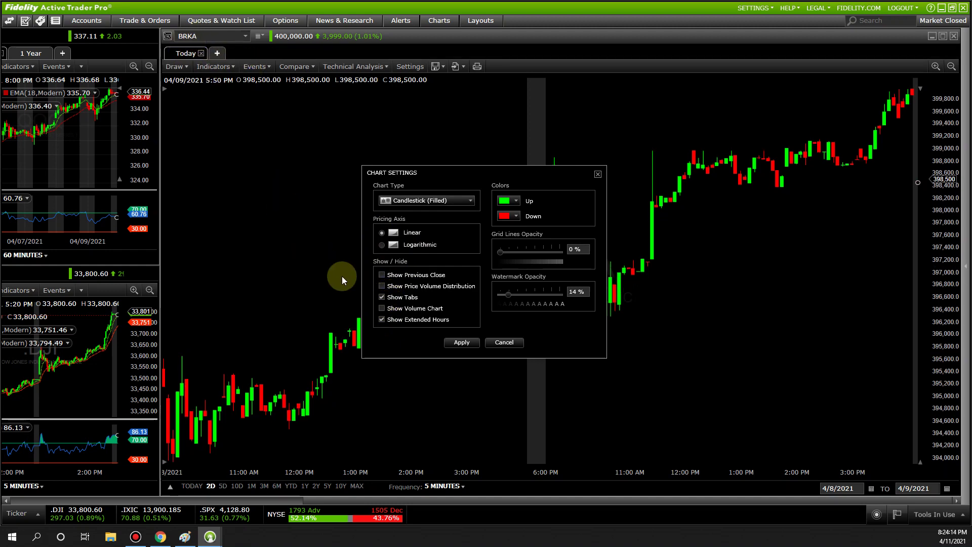
pyautogui.click(382, 296)
pyautogui.click(384, 297)
# Set the grid lines opacity to 0 %, adjust the watermark opacity slightly, and apply the chart settings
pyautogui.click(530, 252)
pyautogui.click(495, 251)
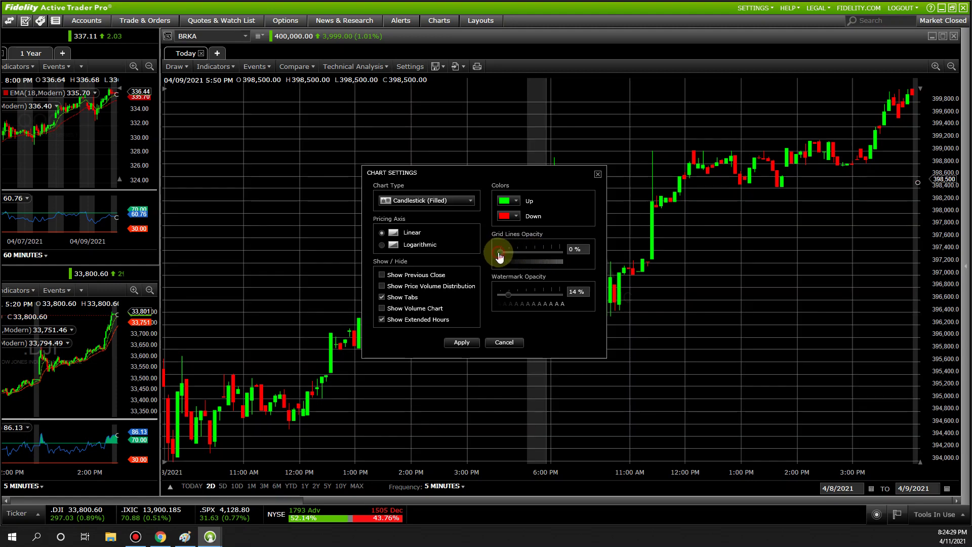
pyautogui.moveTo(509, 301); pyautogui.dragTo(512, 298)
pyautogui.click(462, 342)
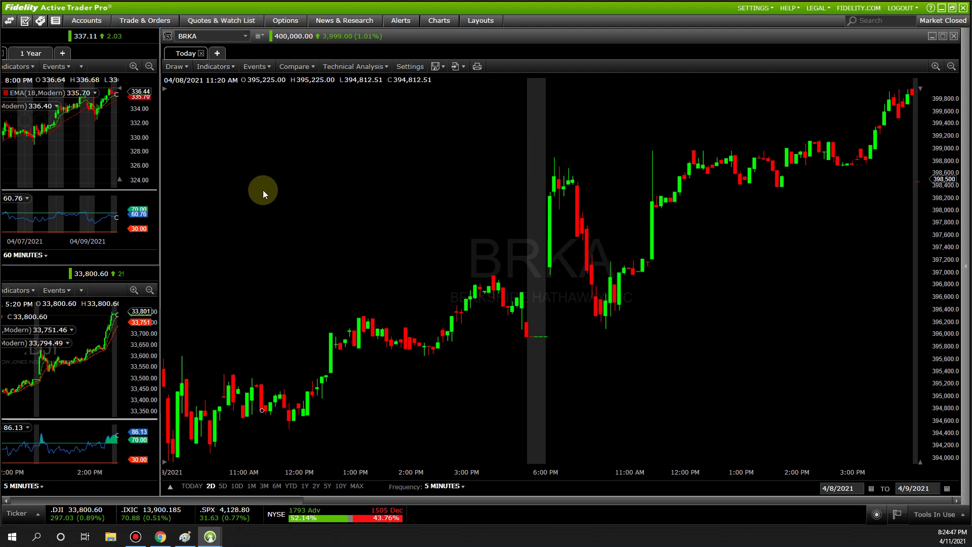
# Set the BRKA chart's time range to Today and add an Exponential Moving Average indicator
pyautogui.click(190, 485)
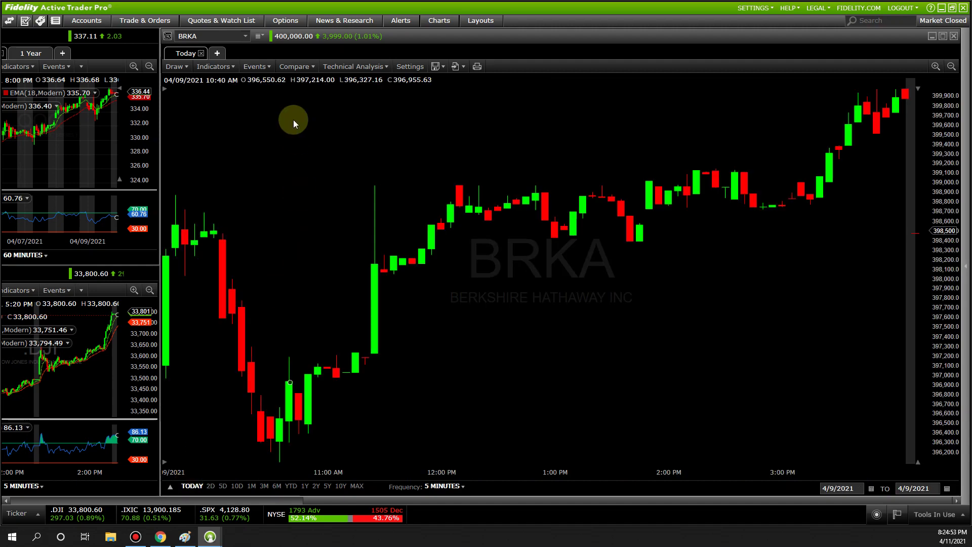
pyautogui.click(229, 67)
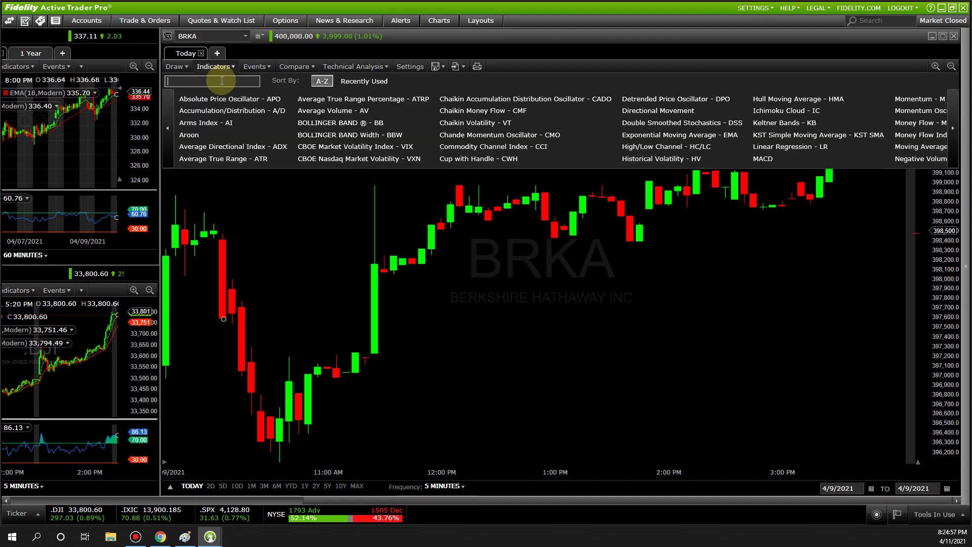
pyautogui.write('exp')
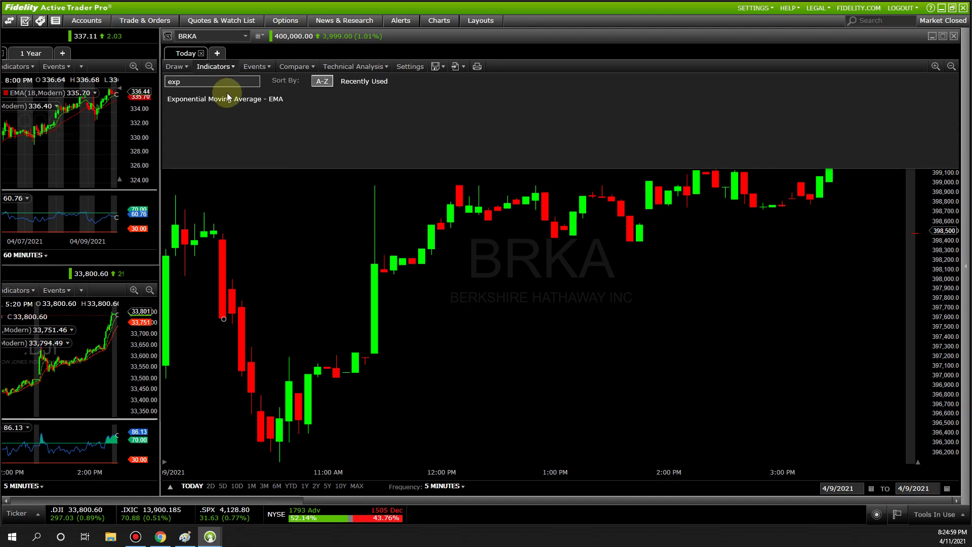
pyautogui.click(227, 98)
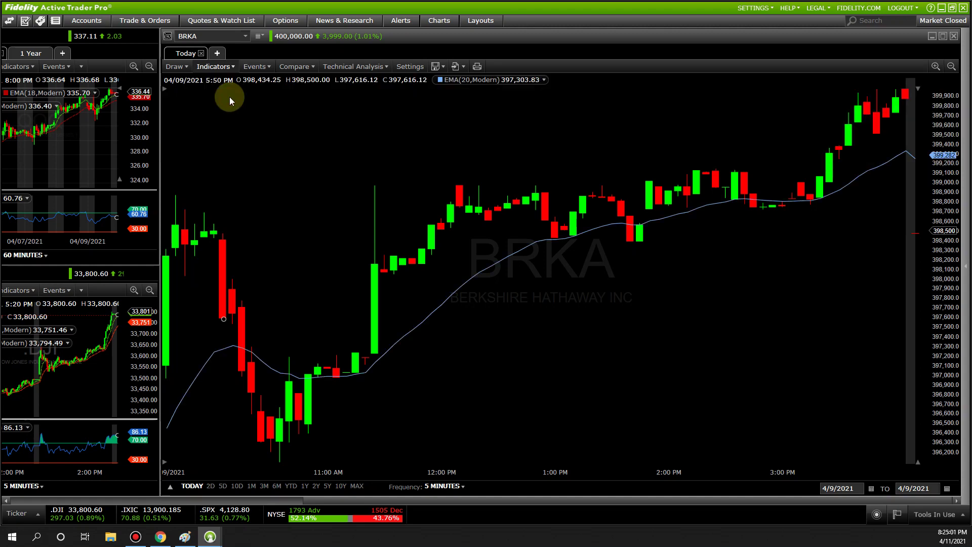
# Open the EMA(20) indicator's properties for modification and set its line color to dark red
pyautogui.click(563, 233)
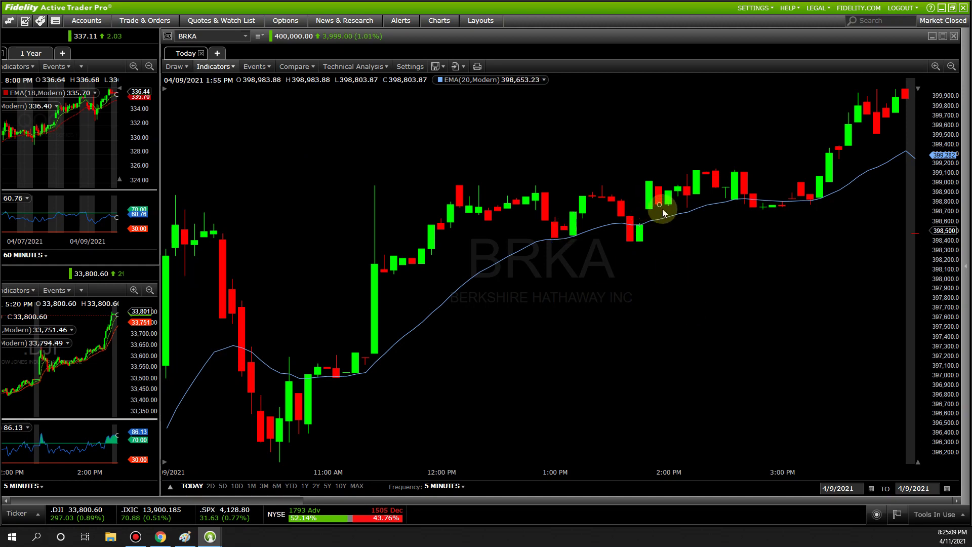
pyautogui.click(543, 80)
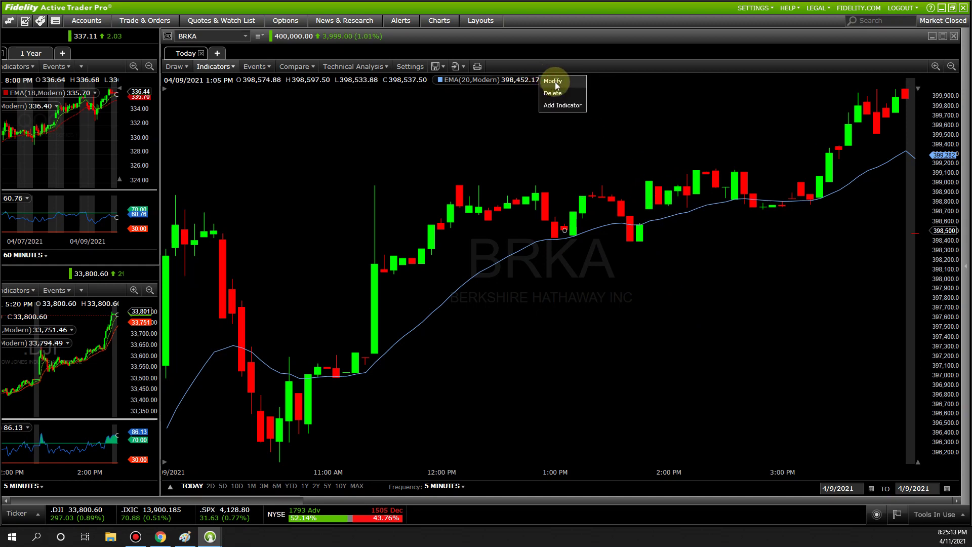
pyautogui.click(555, 81)
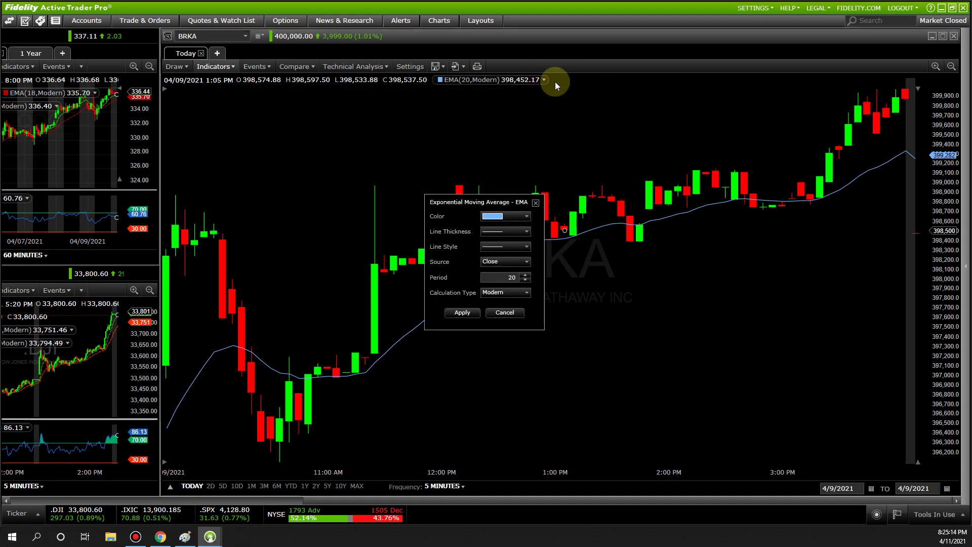
pyautogui.click(505, 218)
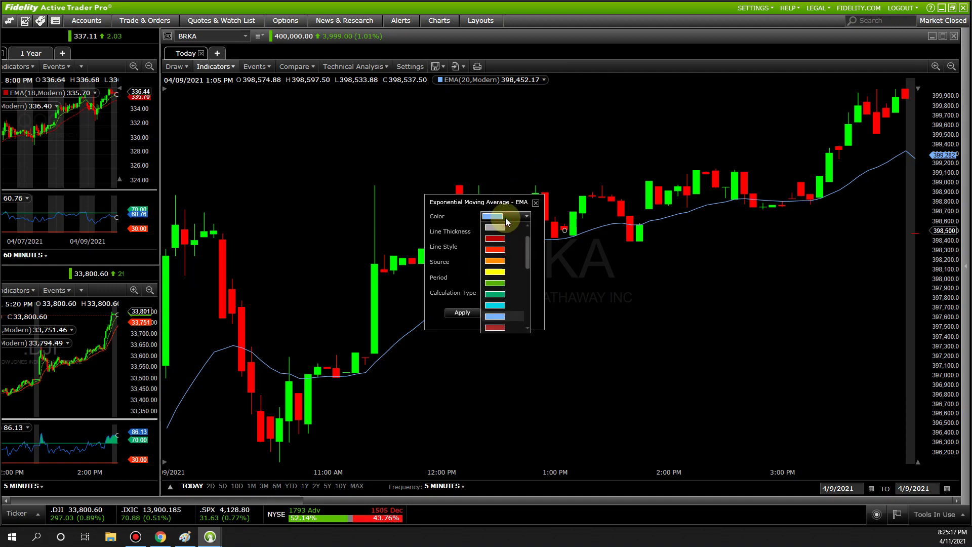
pyautogui.click(495, 239)
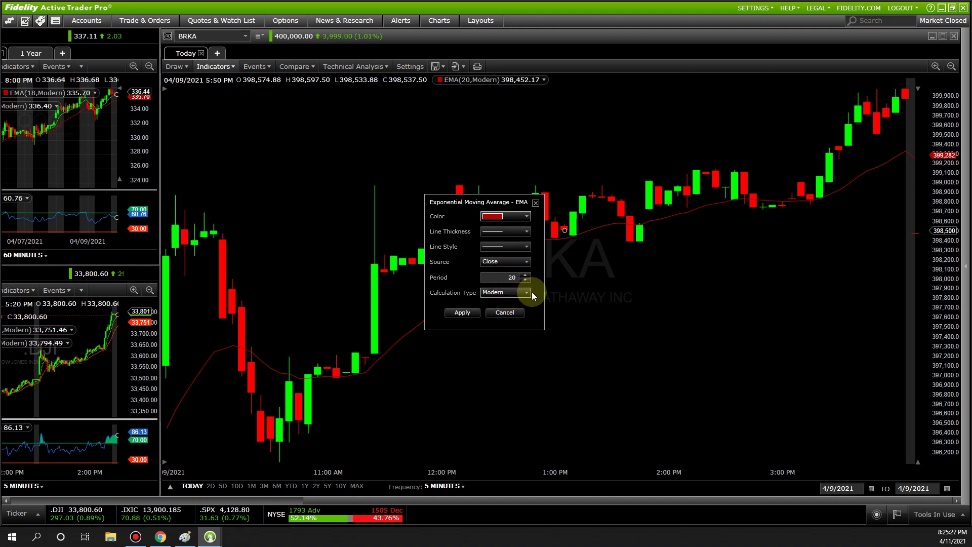
# Choose the solid line style and the thinnest line thickness for the EMA(20) indicator and apply its properties
pyautogui.click(510, 248)
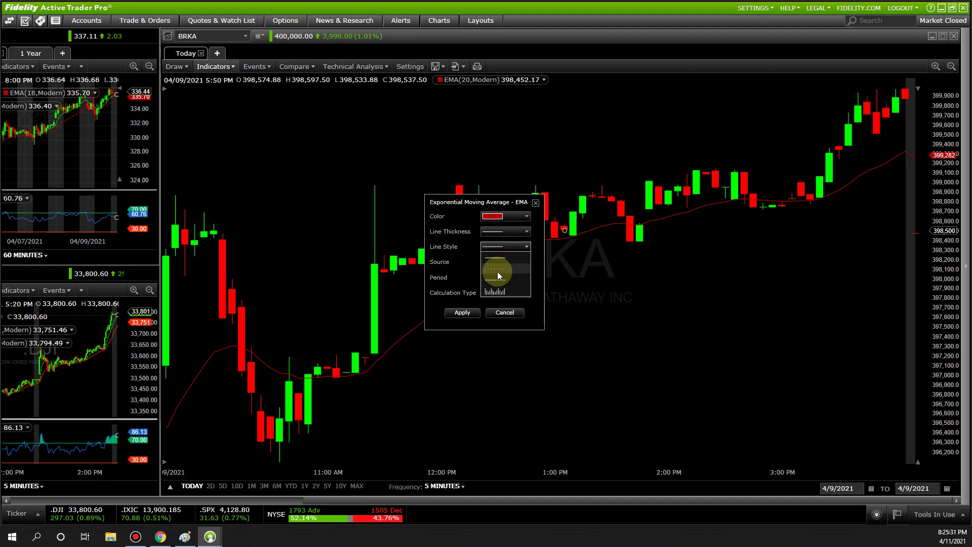
pyautogui.click(495, 264)
pyautogui.click(502, 232)
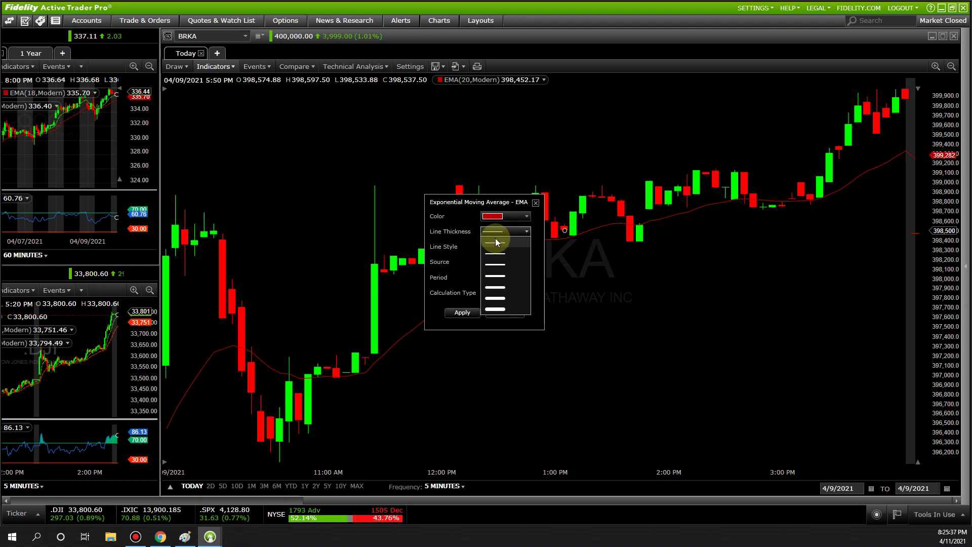
pyautogui.click(496, 246)
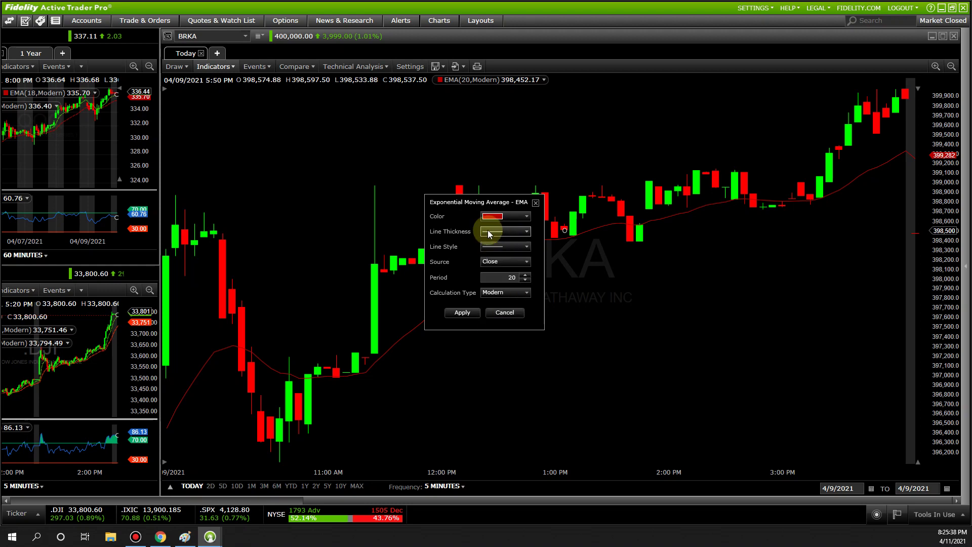
pyautogui.click(461, 313)
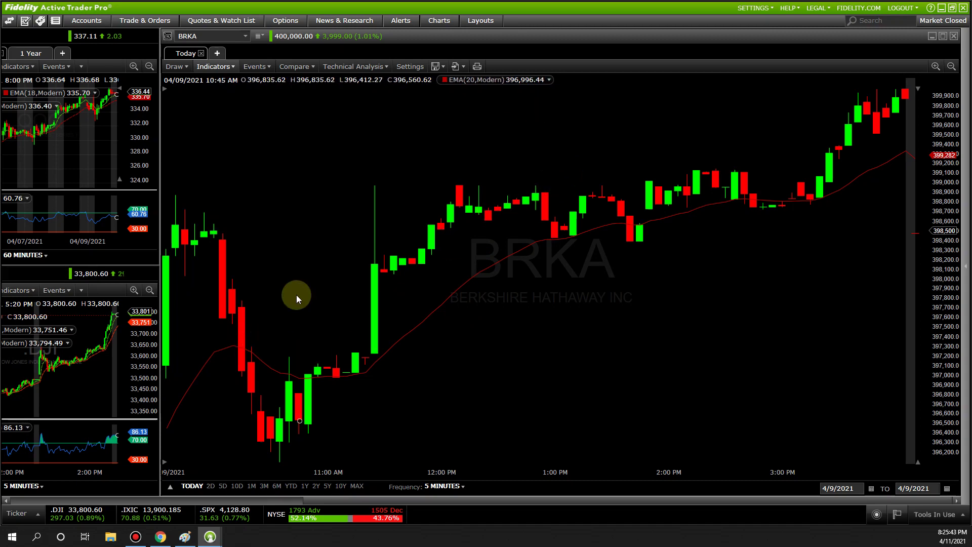
# Search the indicators for "exp" and add a second Exponential Moving Average to the Today chart
pyautogui.click(213, 66)
pyautogui.click(209, 80)
pyautogui.write('exp')
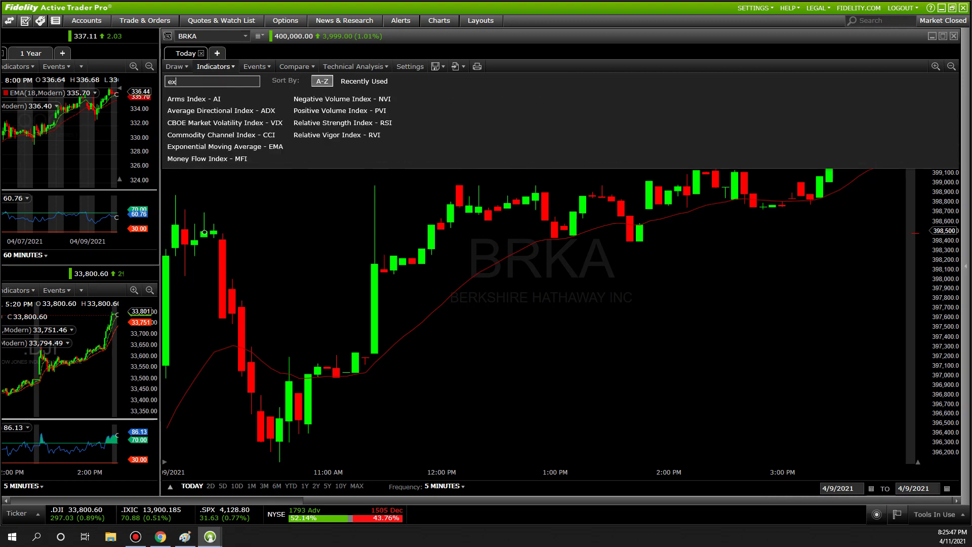
pyautogui.click(232, 99)
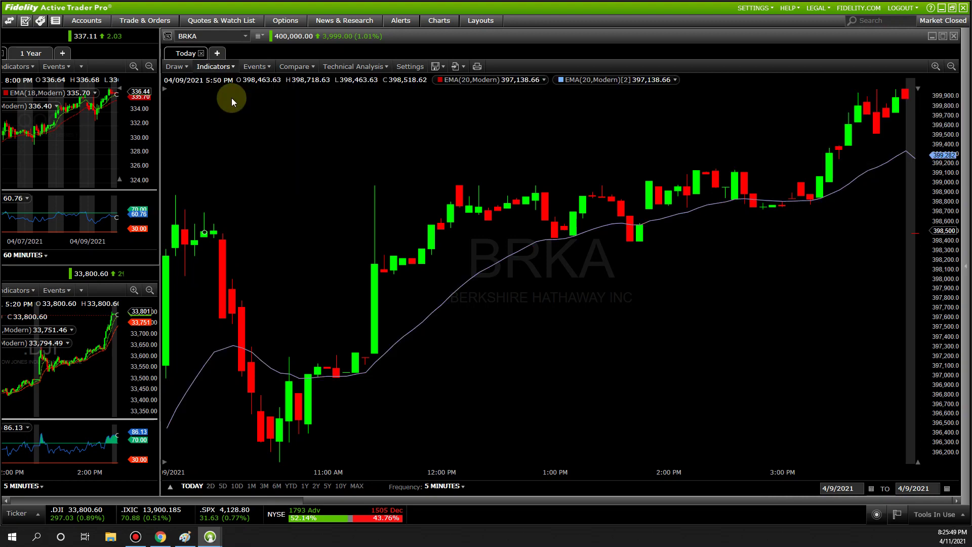
# Modify the second EMA indicator to use a green line and a period of 6, and apply the changes
pyautogui.click(673, 80)
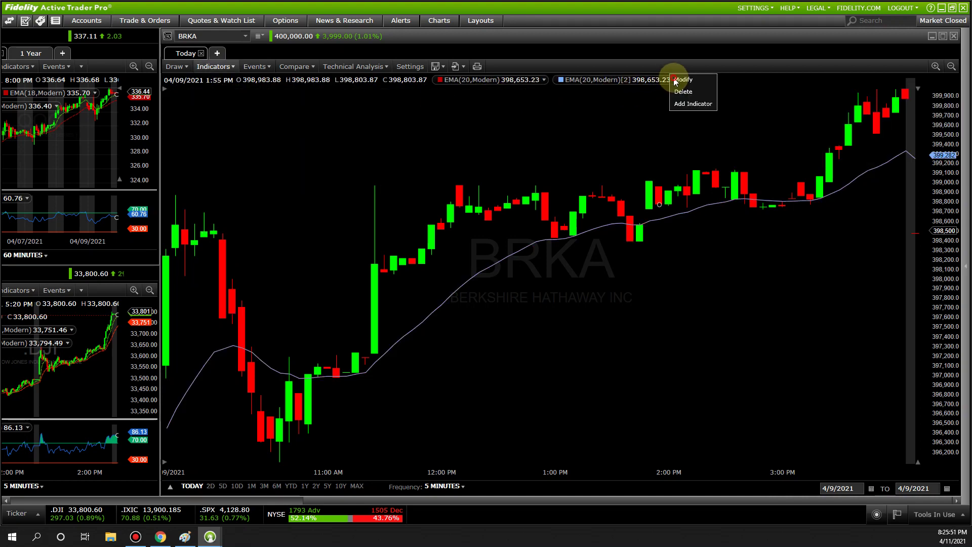
pyautogui.click(681, 80)
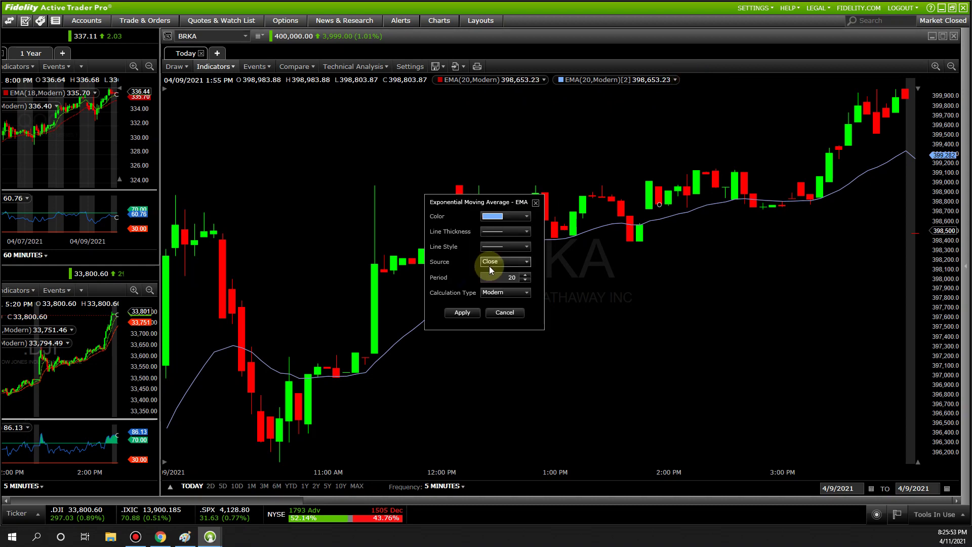
pyautogui.click(517, 216)
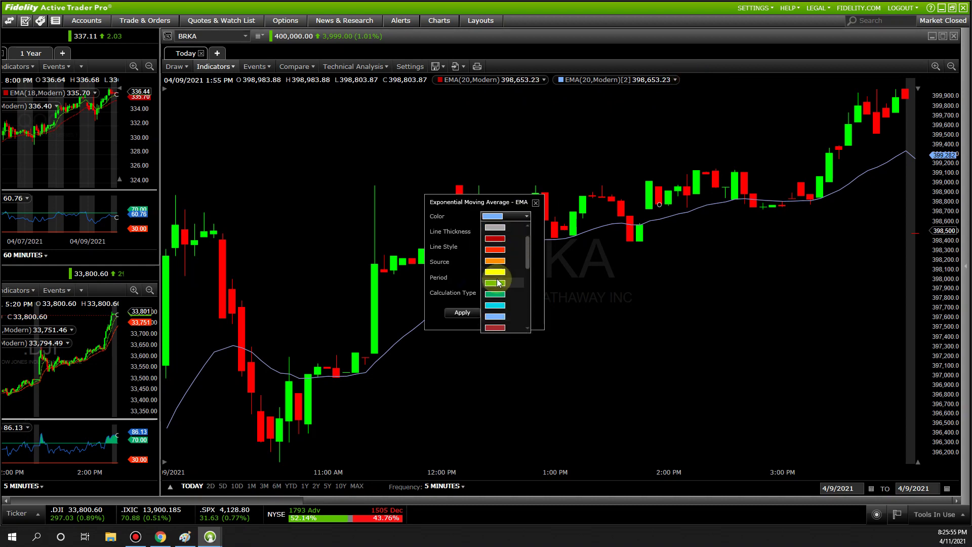
pyautogui.click(494, 284)
pyautogui.doubleClick(512, 278)
pyautogui.write('6')
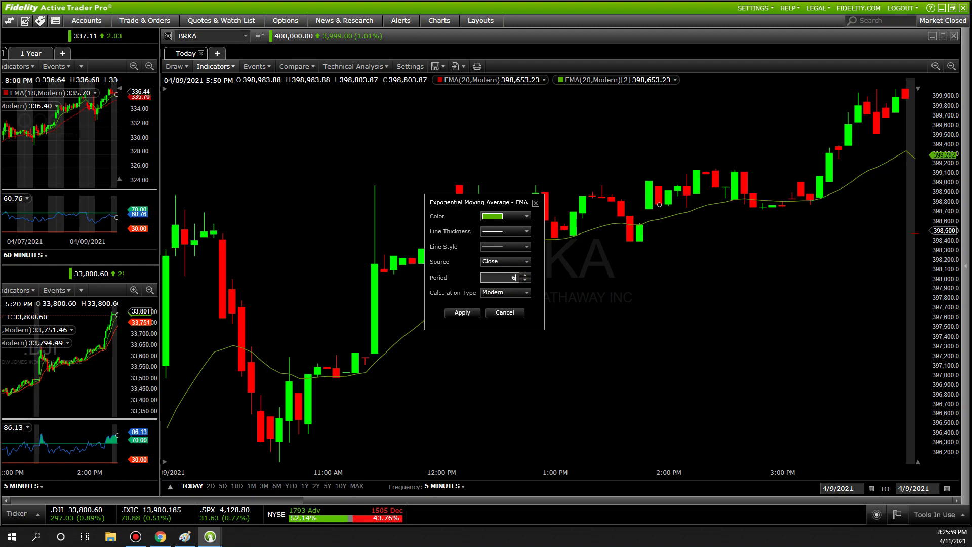
pyautogui.click(464, 312)
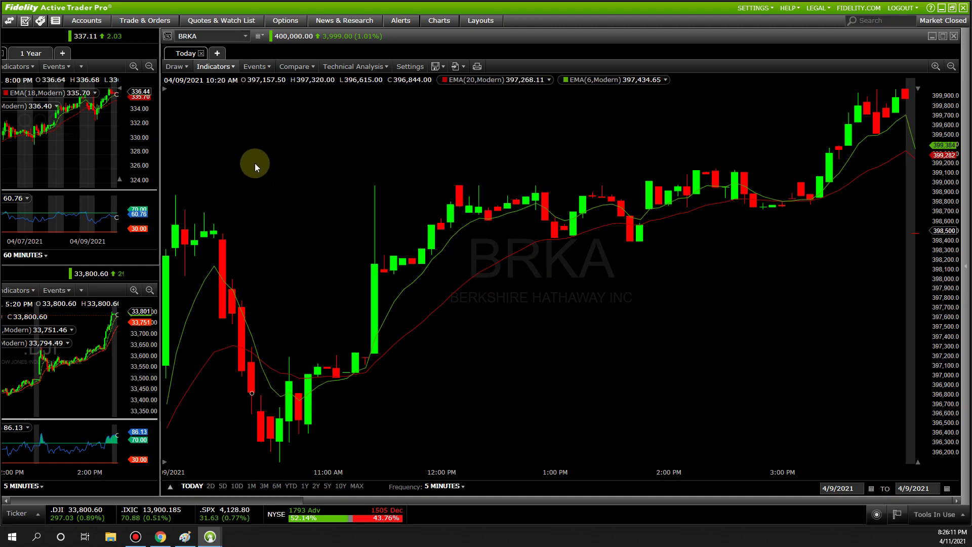
# Add a new tab to the BRKA chart and name it Daily
pyautogui.click(218, 53)
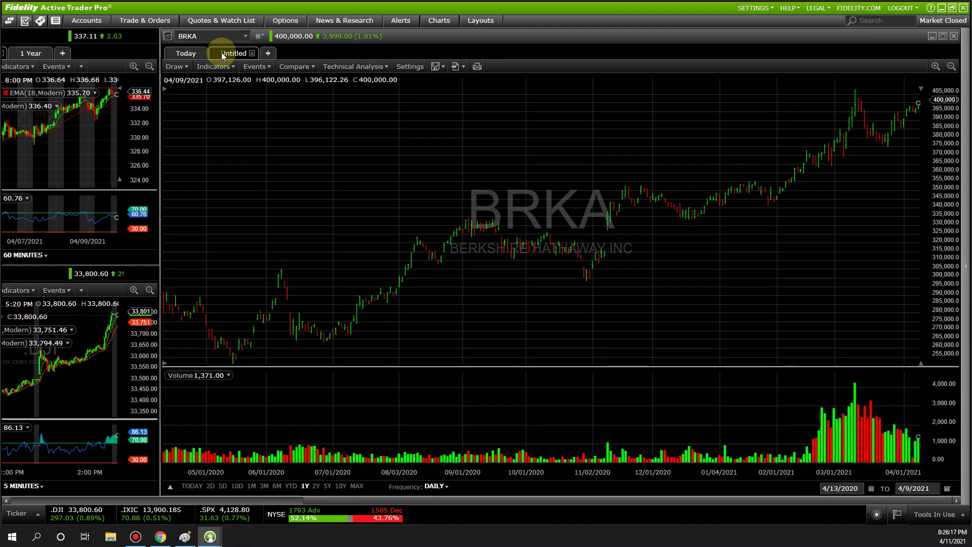
pyautogui.doubleClick(221, 54)
pyautogui.write('Daily')
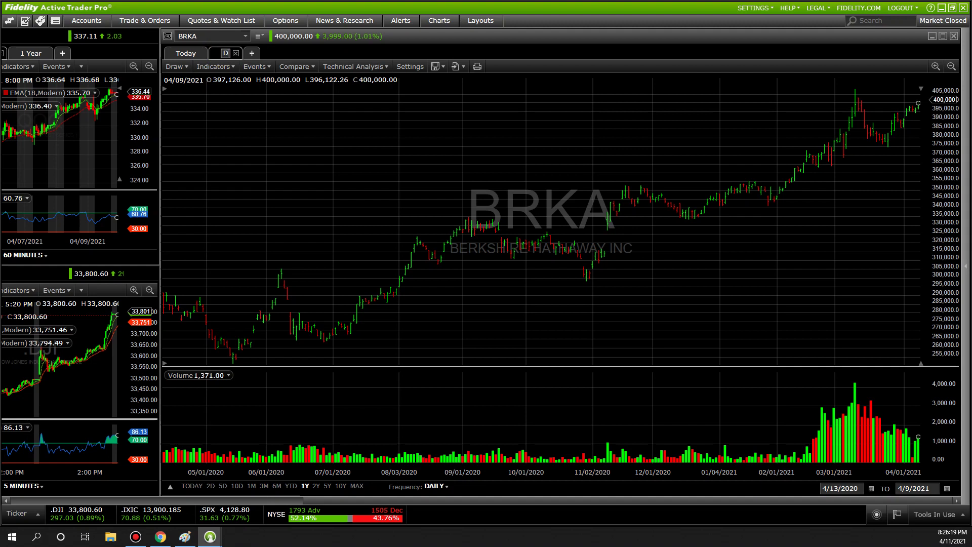
pyautogui.press('Return')
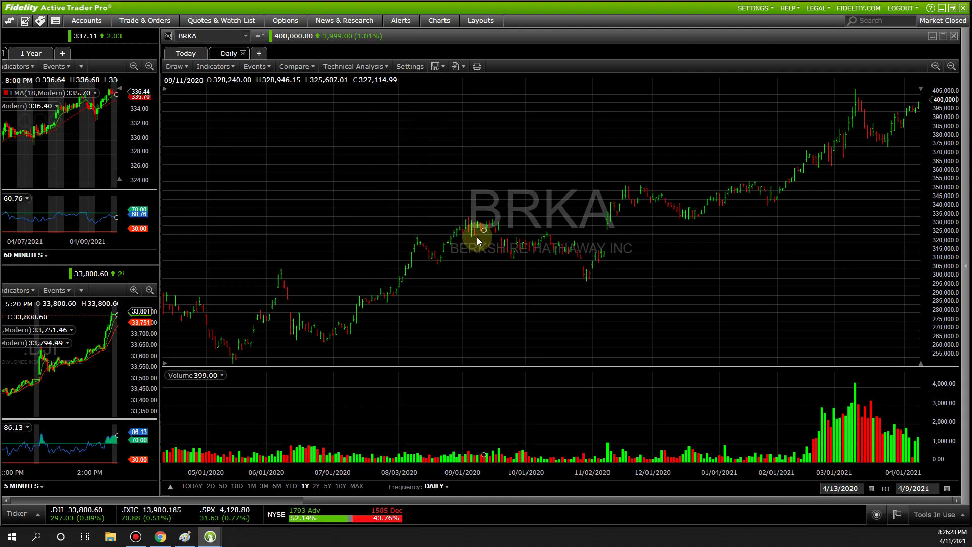
# In the Daily tab's chart settings, choose the Candlestick (Filled) chart type and disable Show Volume Chart
pyautogui.click(418, 66)
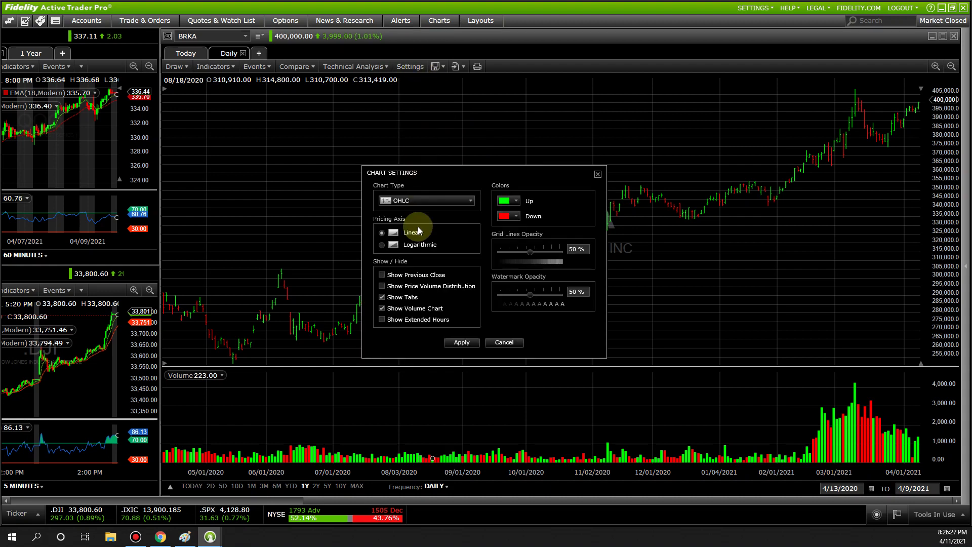
pyautogui.click(442, 199)
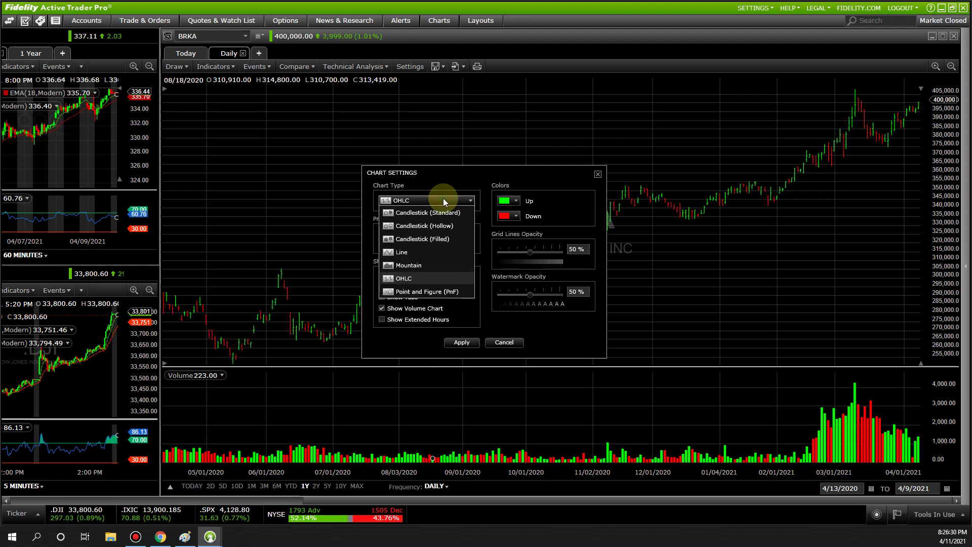
pyautogui.click(439, 239)
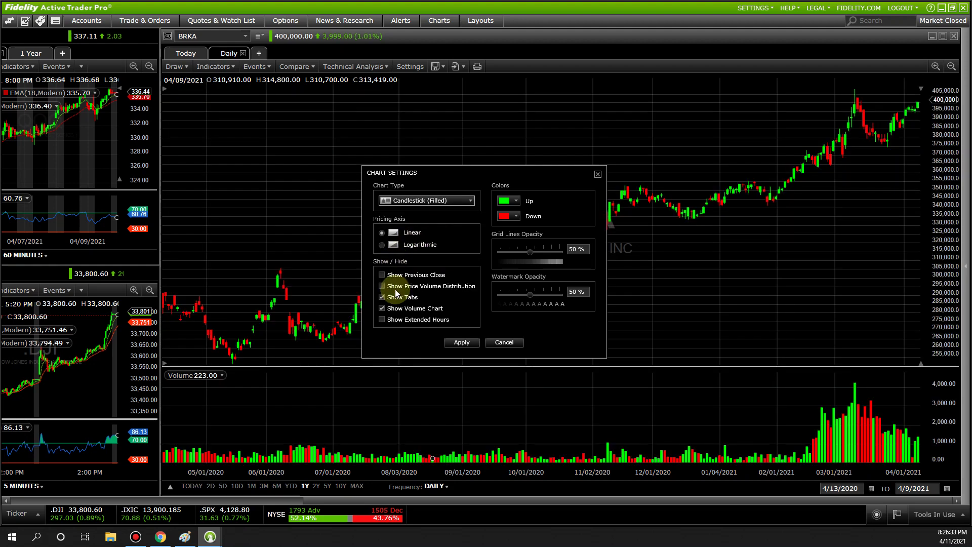
pyautogui.click(381, 308)
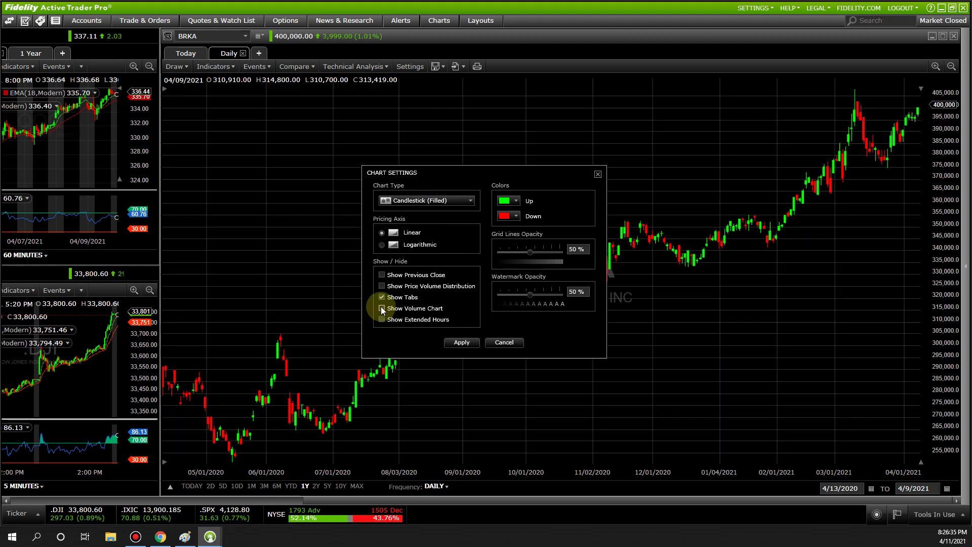
# Set the Daily chart's grid lines opacity to 0 % and watermark opacity to 17 %, and apply the chart settings
pyautogui.moveTo(532, 255); pyautogui.dragTo(476, 249)
pyautogui.moveTo(529, 297); pyautogui.dragTo(509, 303)
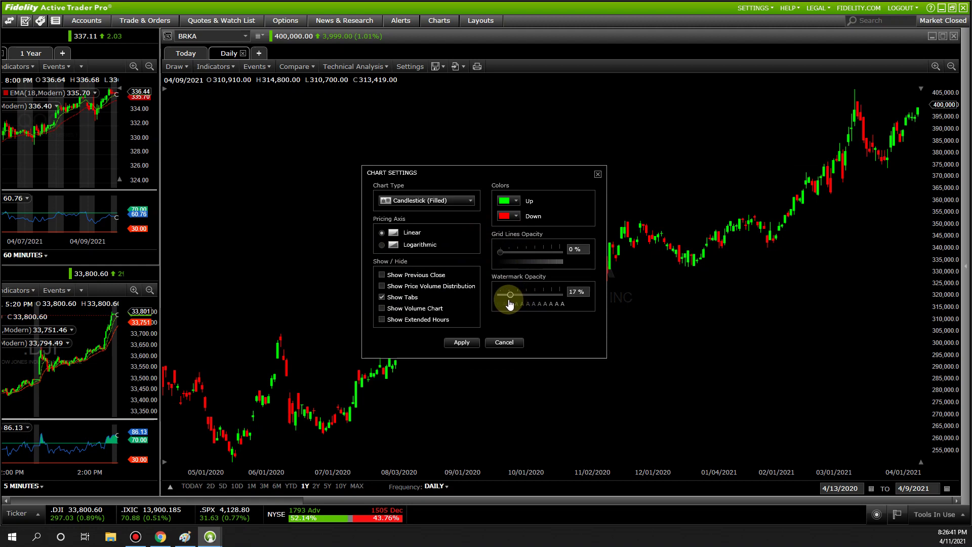
pyautogui.click(465, 344)
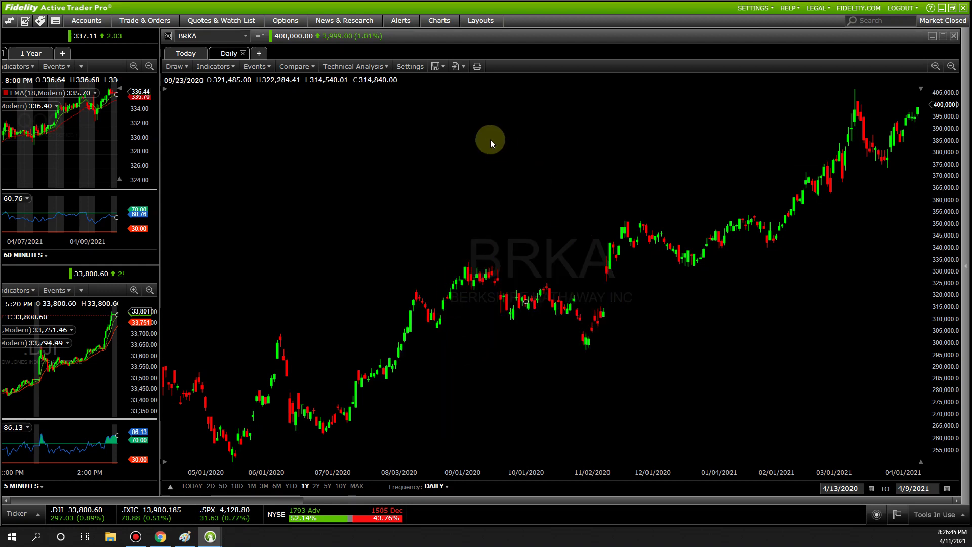
# Search the indicators for "exp" and add an Exponential Moving Average to the Daily chart
pyautogui.click(219, 66)
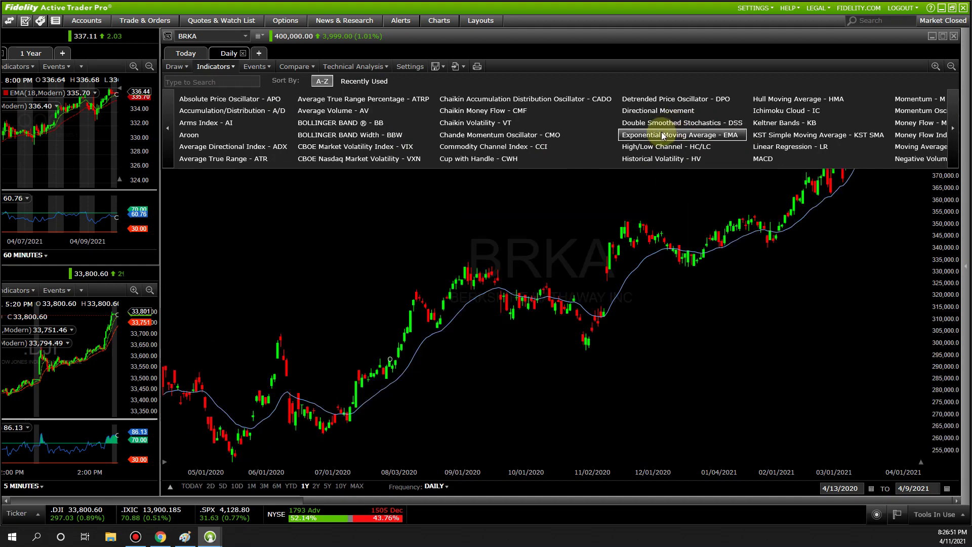
pyautogui.click(233, 81)
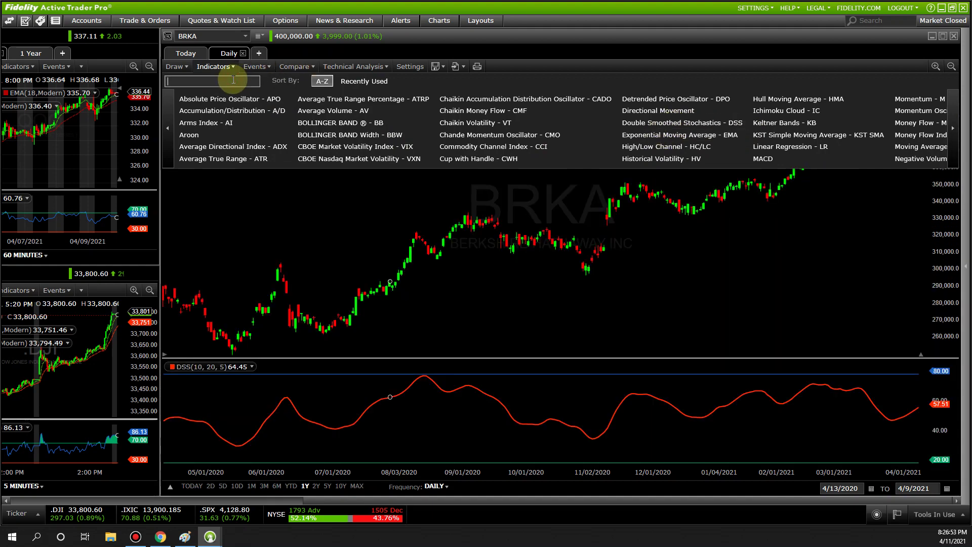
pyautogui.write('exp')
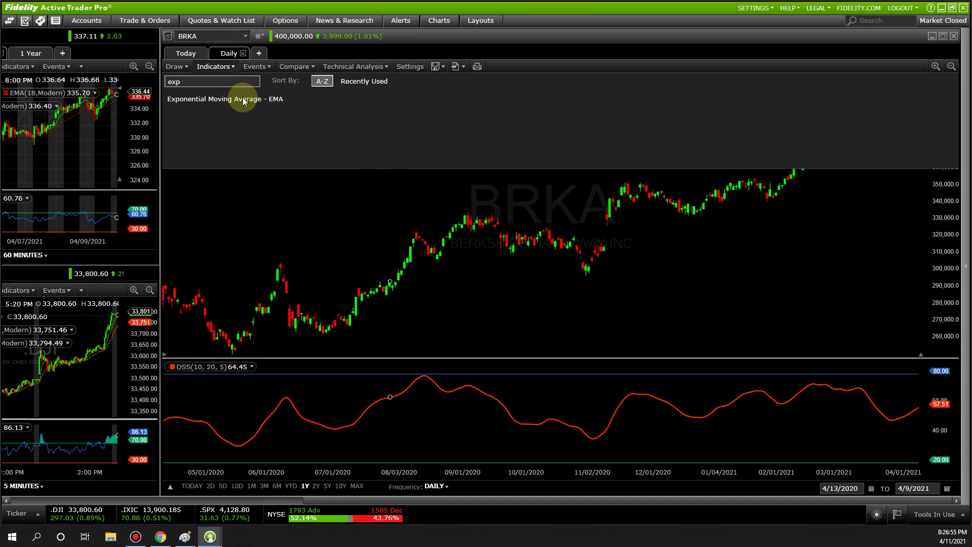
pyautogui.click(241, 98)
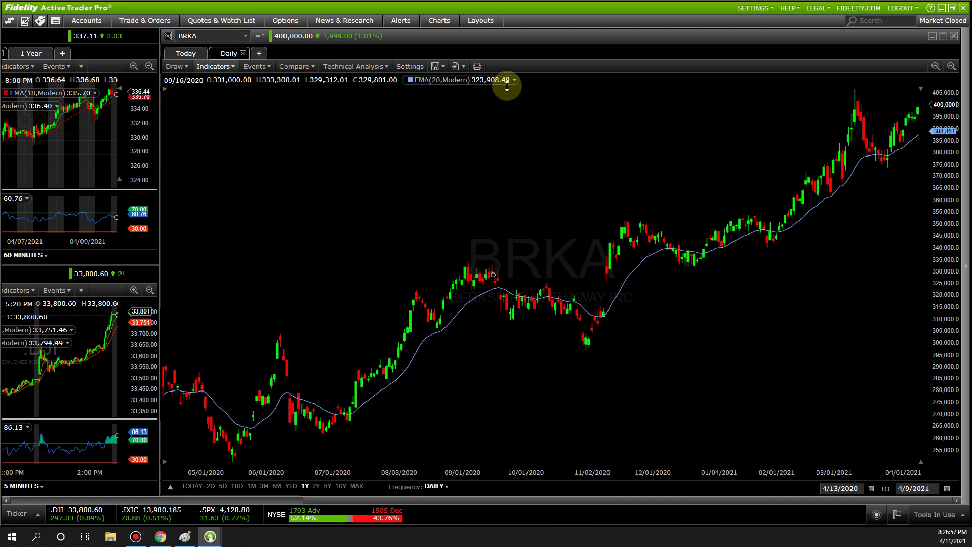
# Modify the Daily chart's EMA indicator to a period of 50 with a green line, and apply the changes
pyautogui.click(514, 80)
pyautogui.click(521, 83)
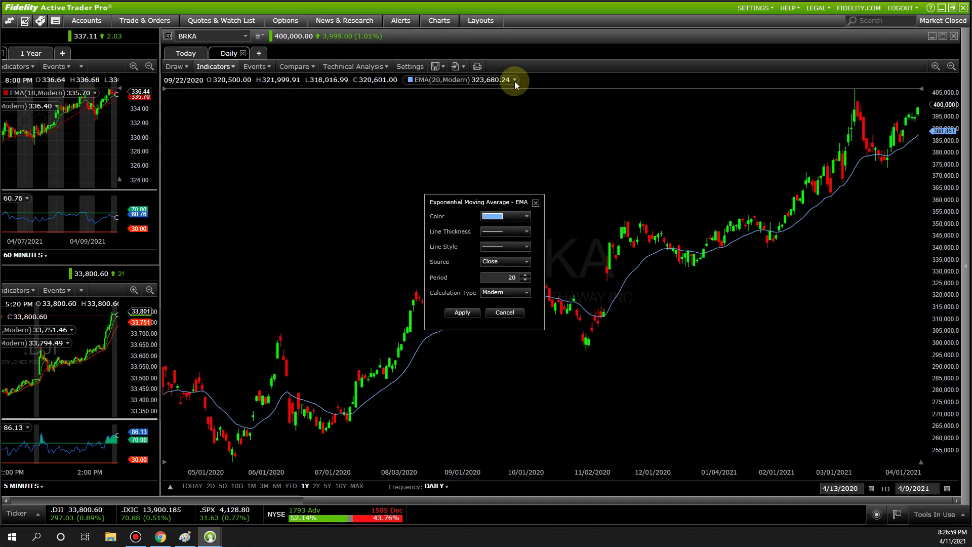
pyautogui.doubleClick(513, 278)
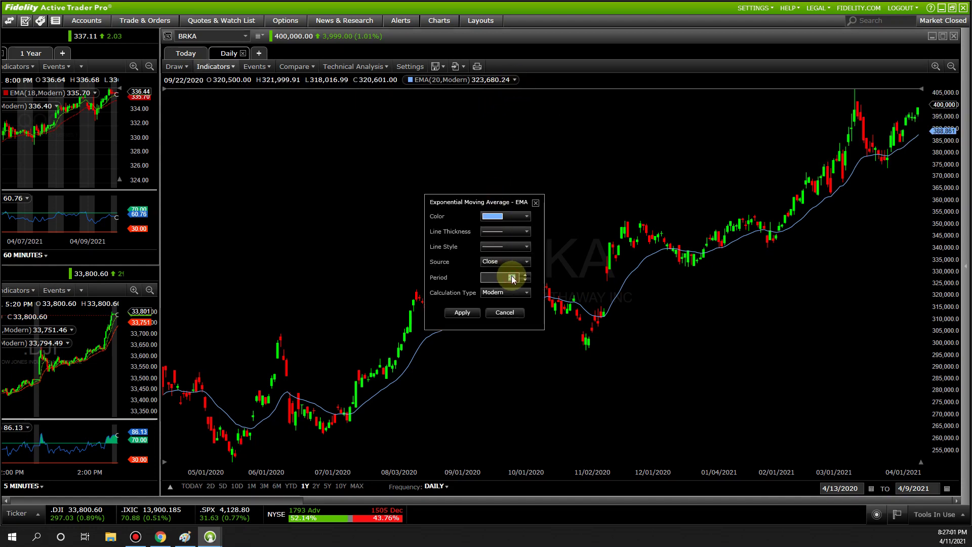
pyautogui.write('50')
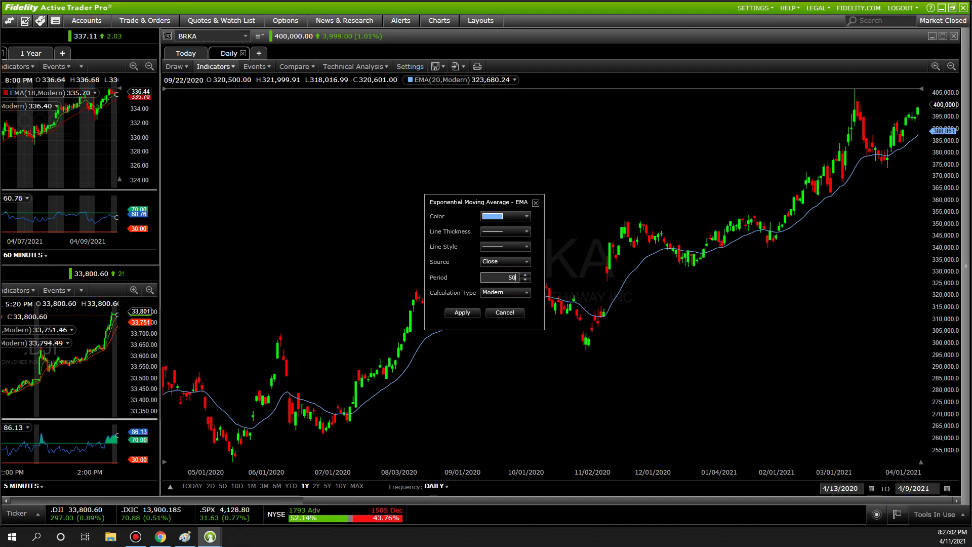
pyautogui.click(526, 221)
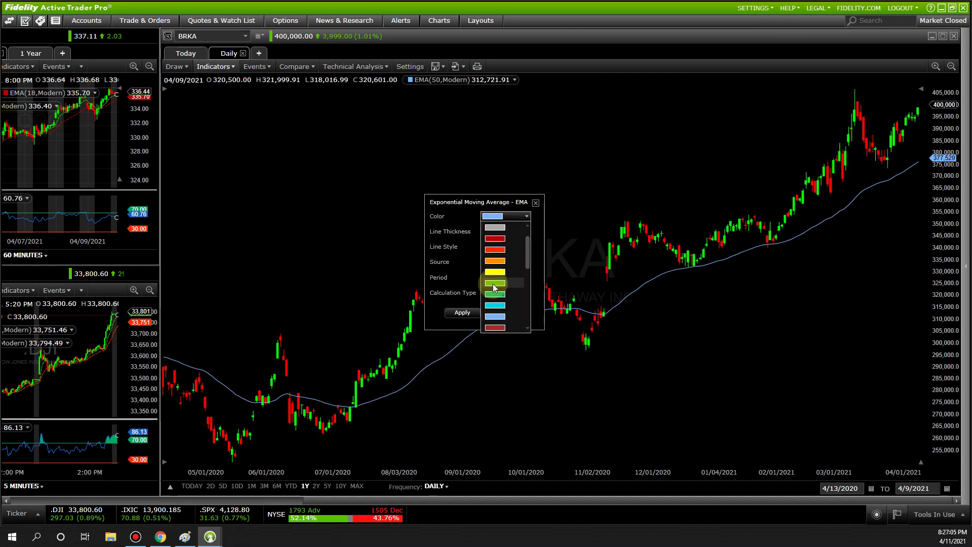
pyautogui.click(493, 287)
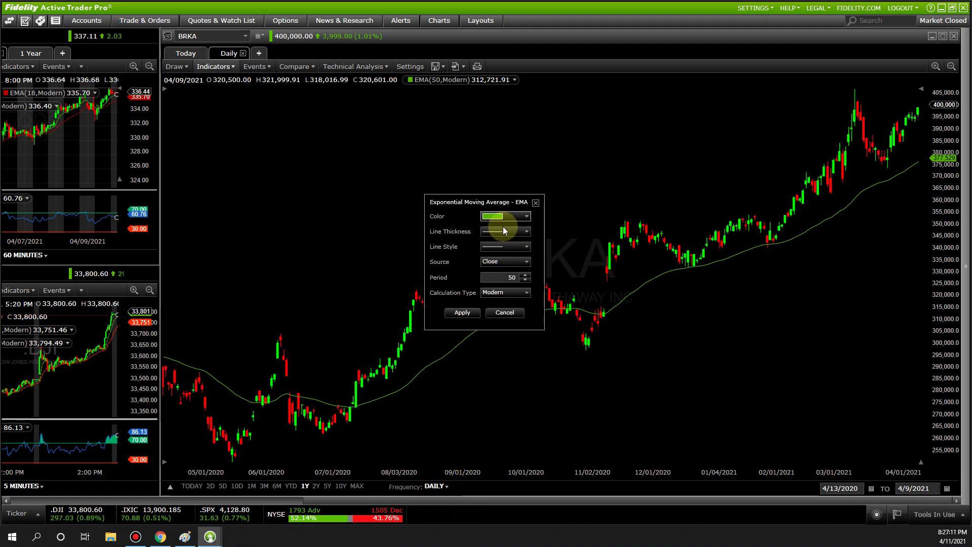
pyautogui.click(469, 310)
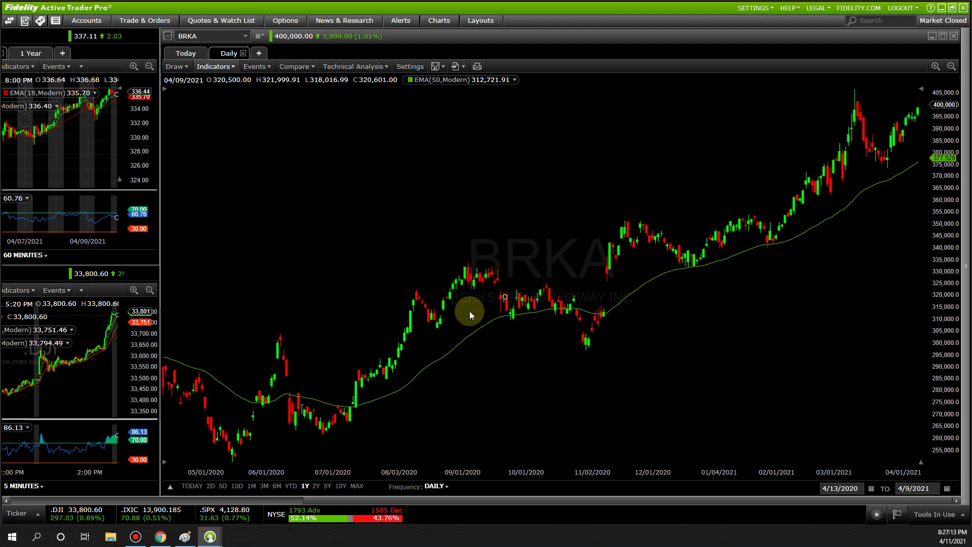
# Search the indicators for "exp" and add a second Exponential Moving Average to the Daily chart
pyautogui.click(212, 67)
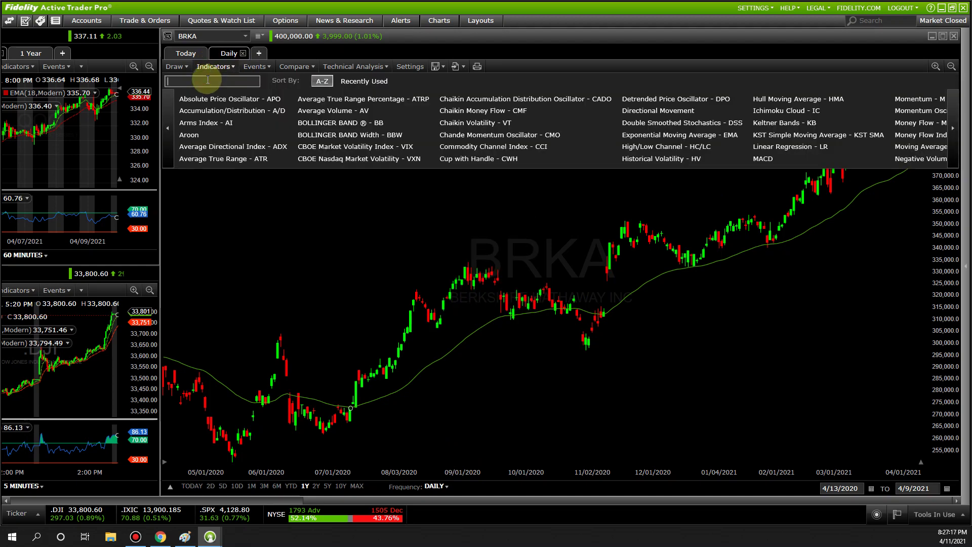
pyautogui.write('exp')
pyautogui.click(227, 99)
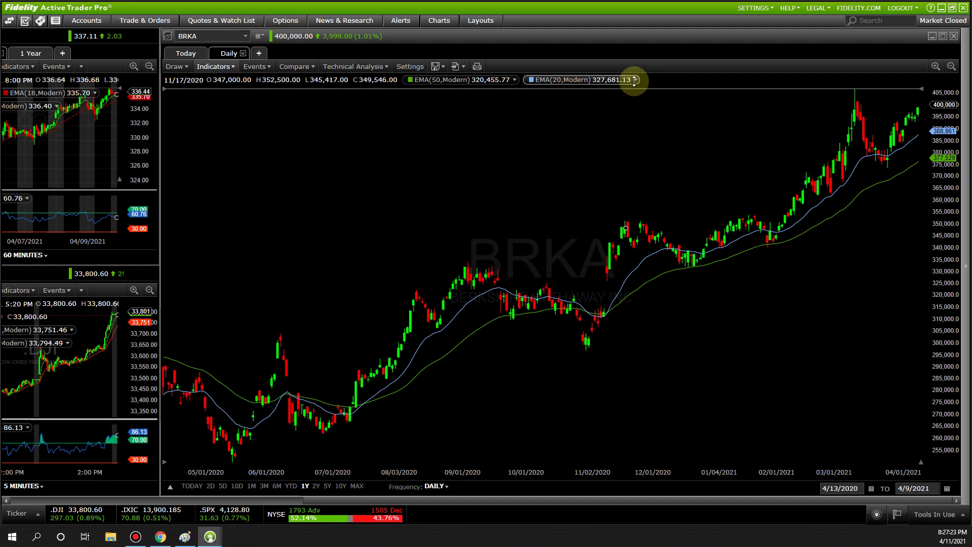
# Modify the newly added second EMA to a period of 100 with an orange line, and apply the changes
pyautogui.click(635, 80)
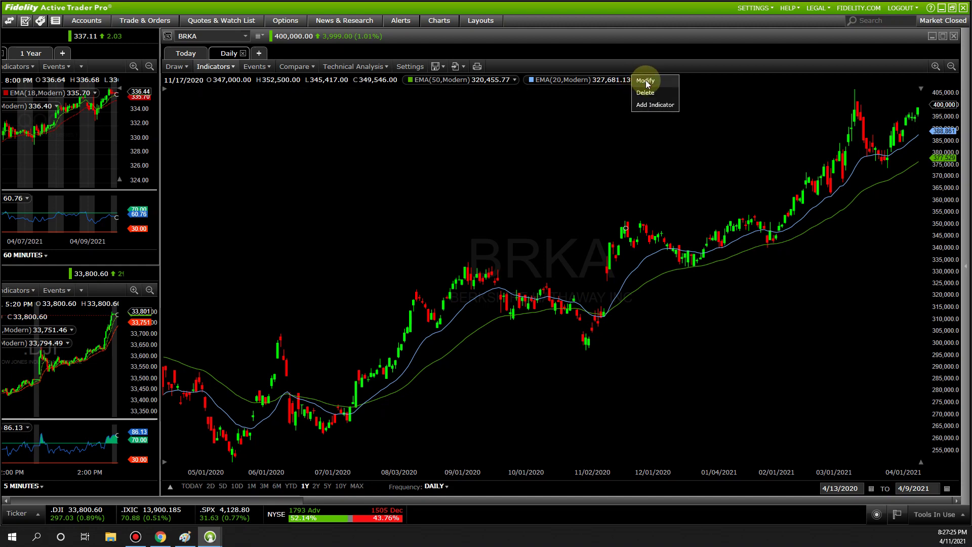
pyautogui.click(645, 83)
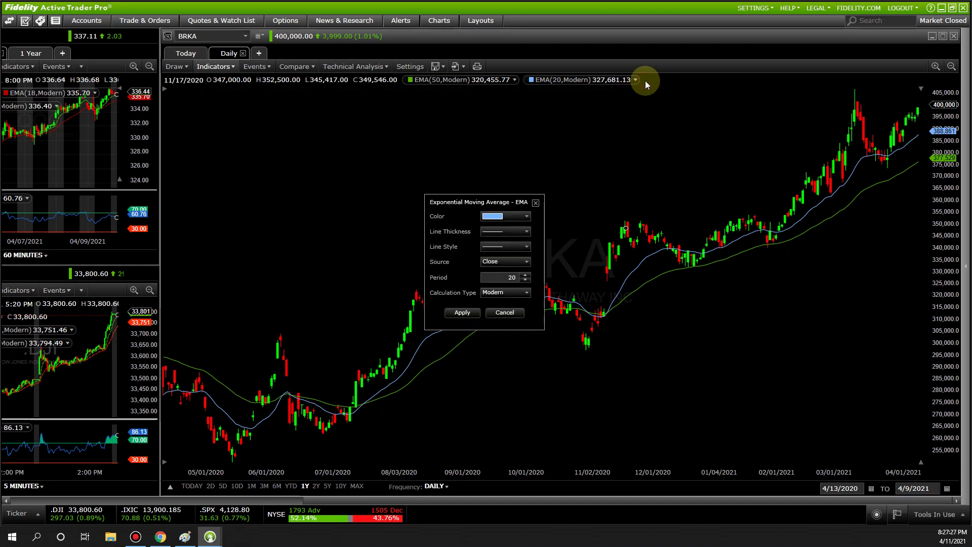
pyautogui.doubleClick(512, 280)
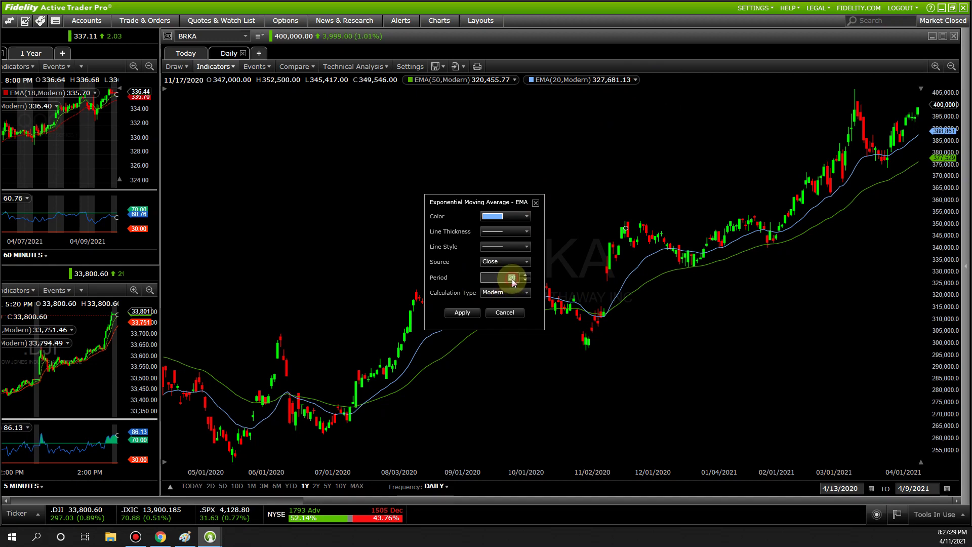
pyautogui.write('100')
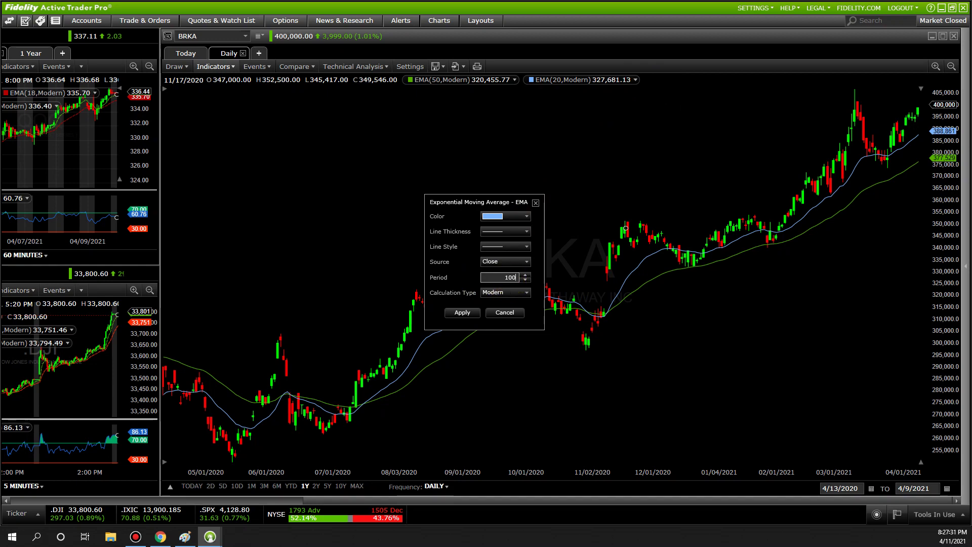
pyautogui.click(502, 217)
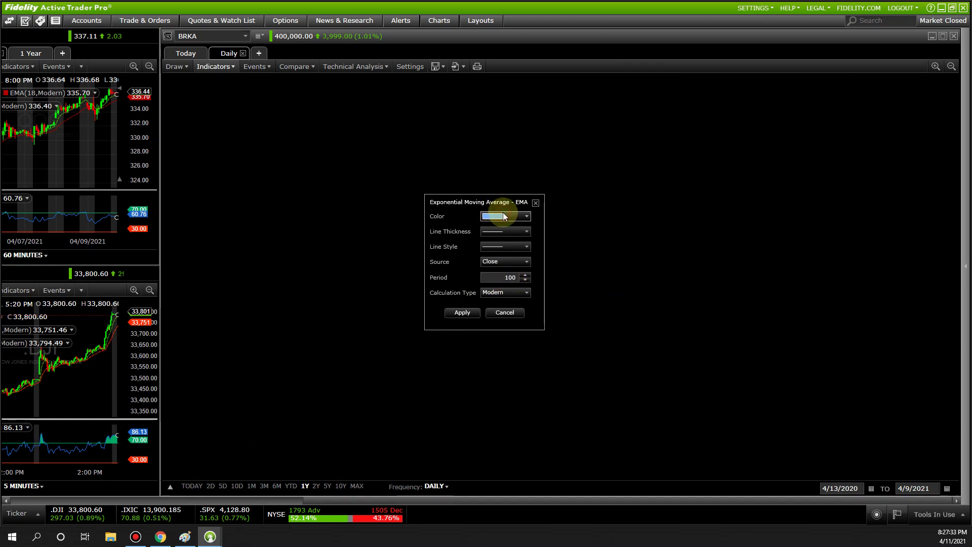
pyautogui.click(493, 261)
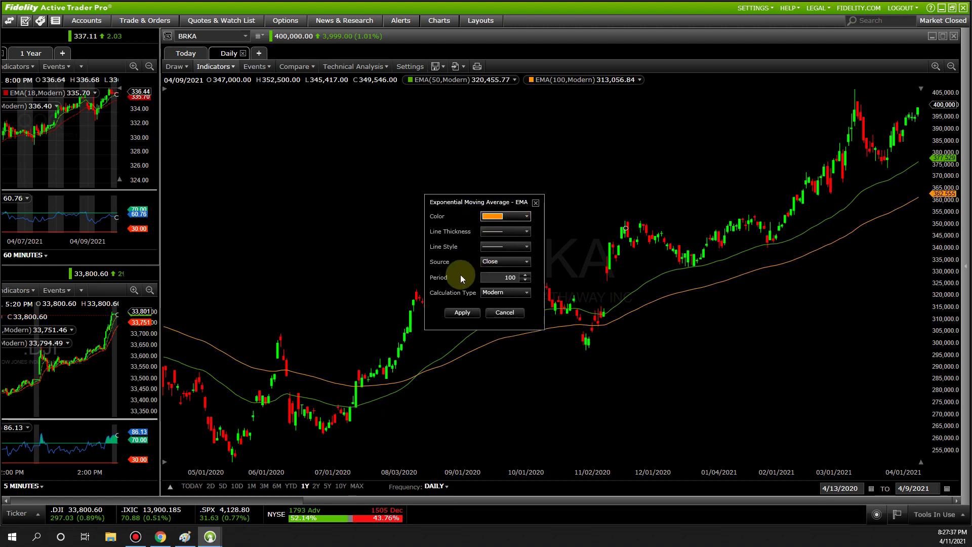
pyautogui.click(457, 314)
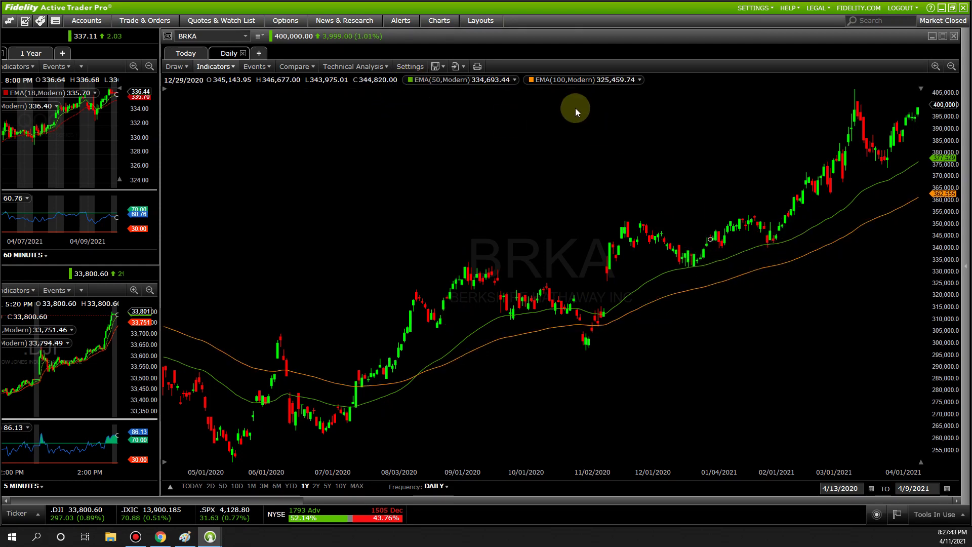
# Search the indicators for "exp" and add a third Exponential Moving Average to the Daily chart
pyautogui.click(213, 66)
pyautogui.click(209, 80)
pyautogui.write('exp')
pyautogui.click(224, 100)
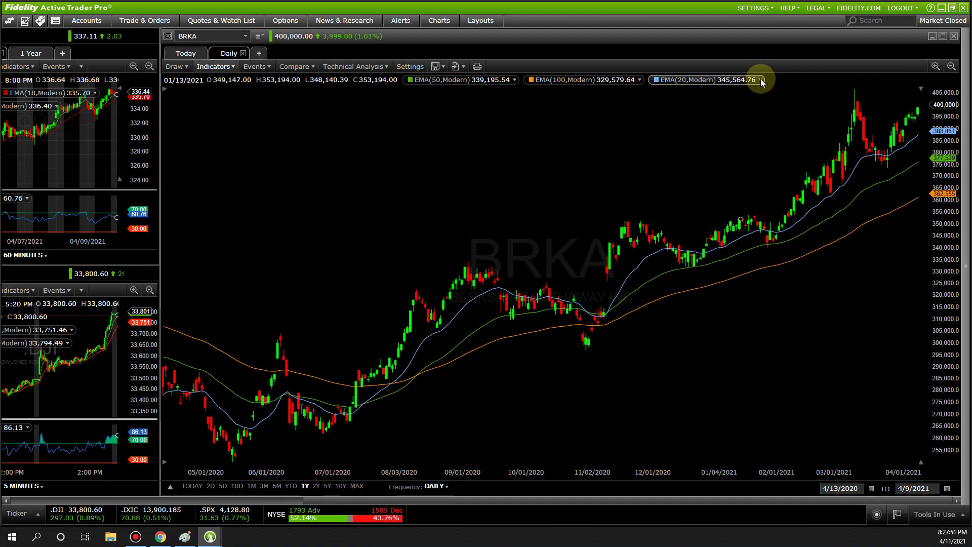
# Modify the third EMA to a period of 150 with a yellow line, and apply the changes
pyautogui.click(760, 79)
pyautogui.click(772, 86)
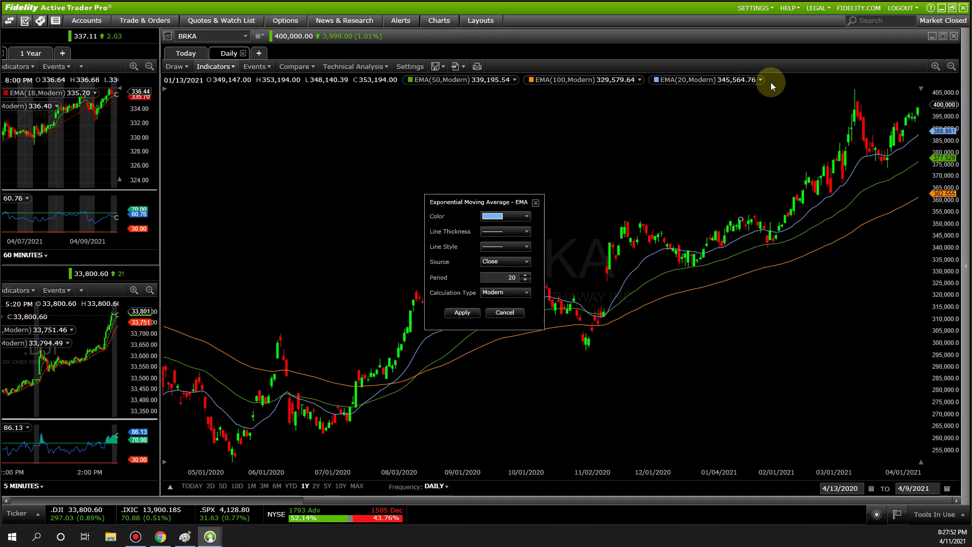
pyautogui.doubleClick(511, 278)
pyautogui.write('15')
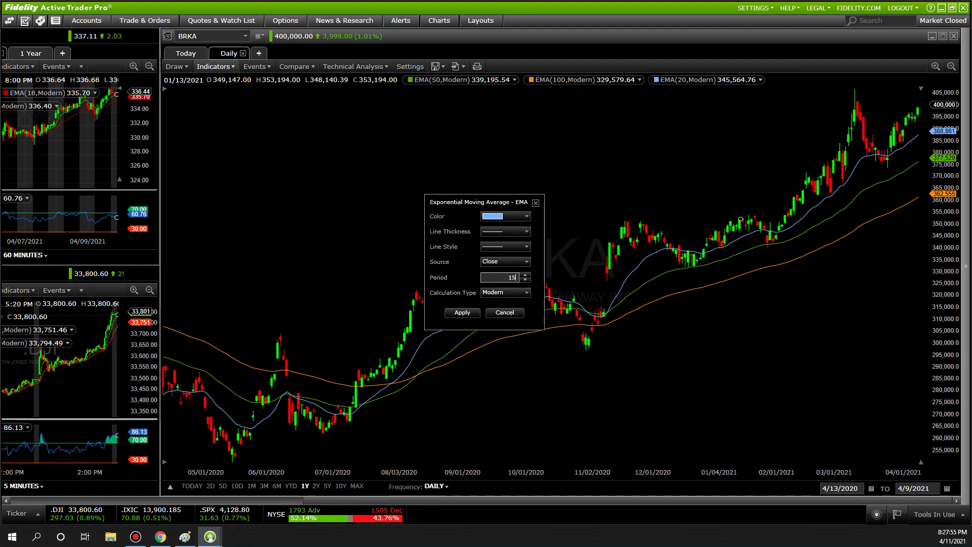
pyautogui.write('0')
pyautogui.click(509, 231)
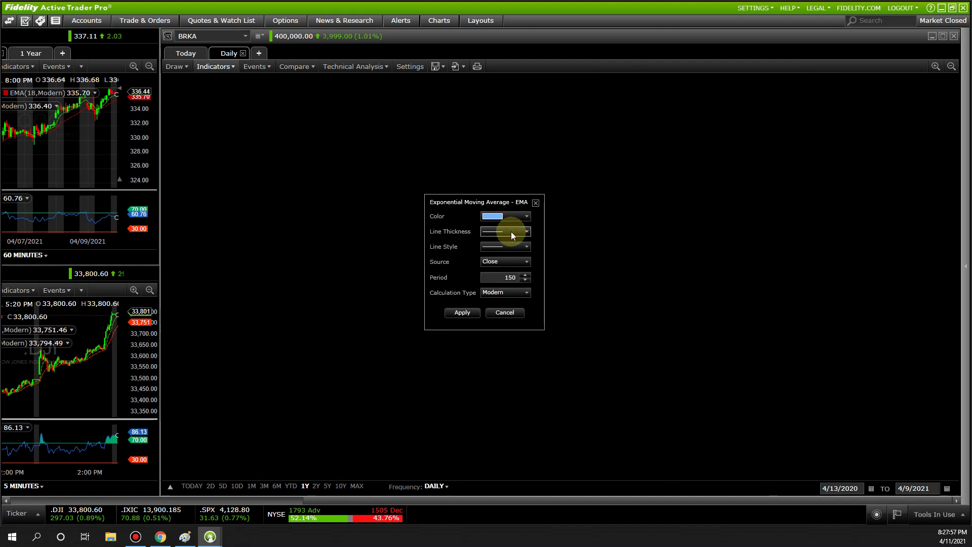
pyautogui.click(494, 233)
pyautogui.click(506, 216)
pyautogui.click(495, 272)
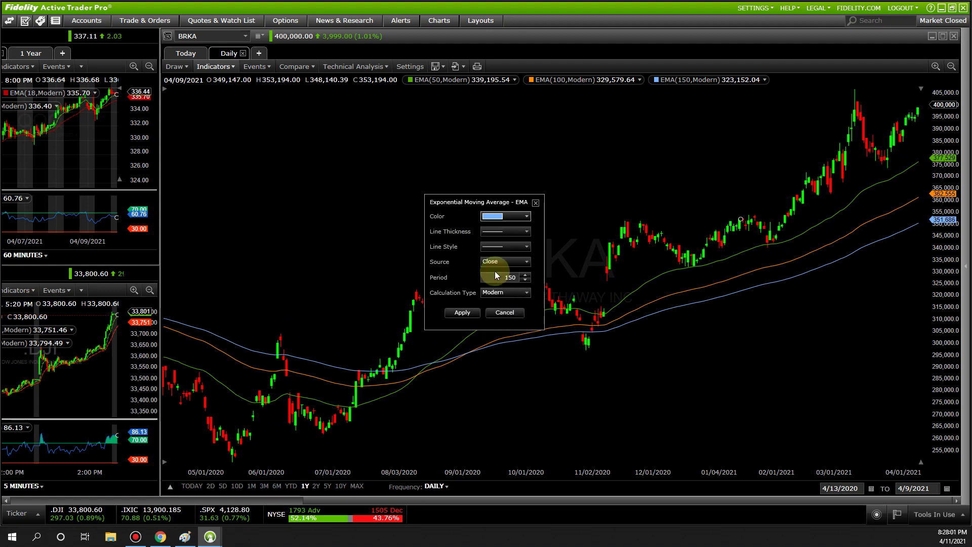
pyautogui.click(461, 313)
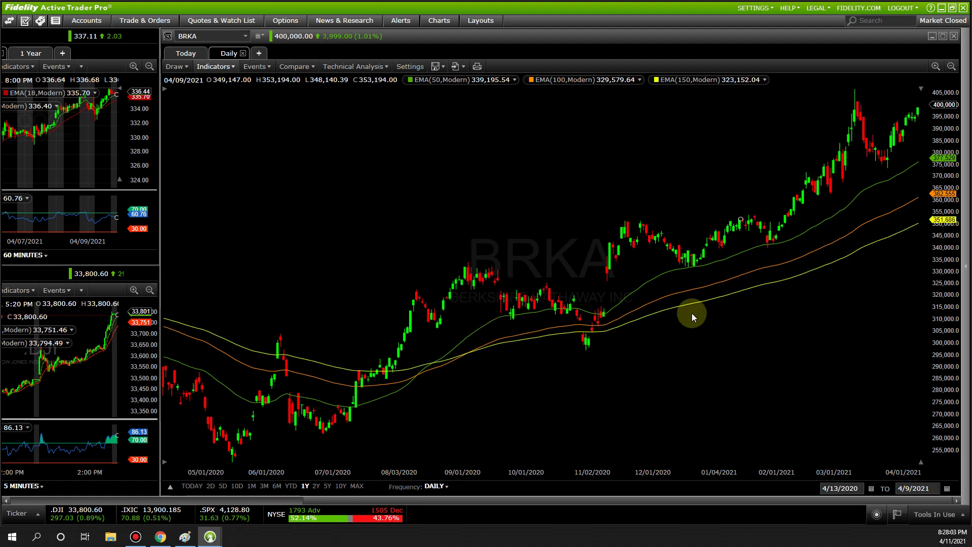
# Search the indicators for "exp" and add a fourth Exponential Moving Average to the Daily chart
pyautogui.click(211, 66)
pyautogui.click(195, 81)
pyautogui.write('exp')
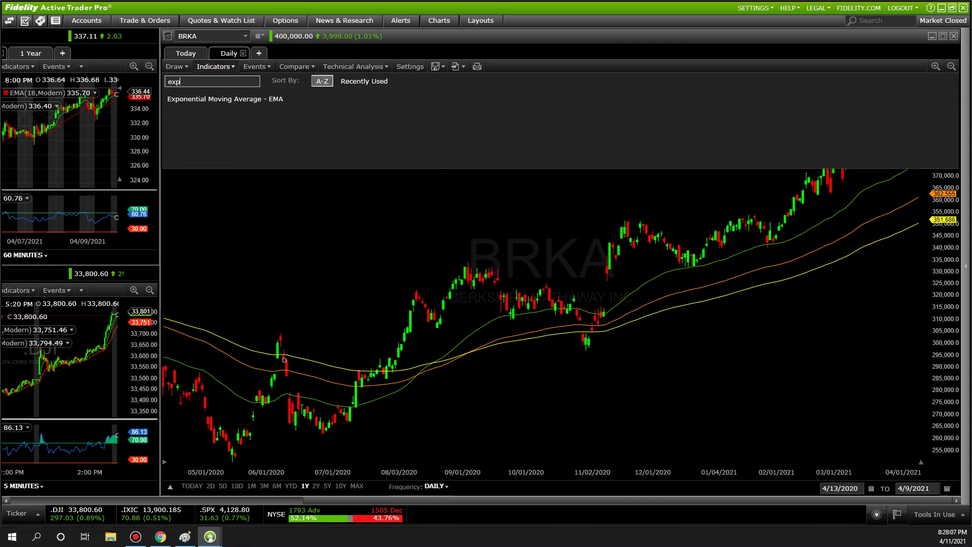
pyautogui.click(229, 100)
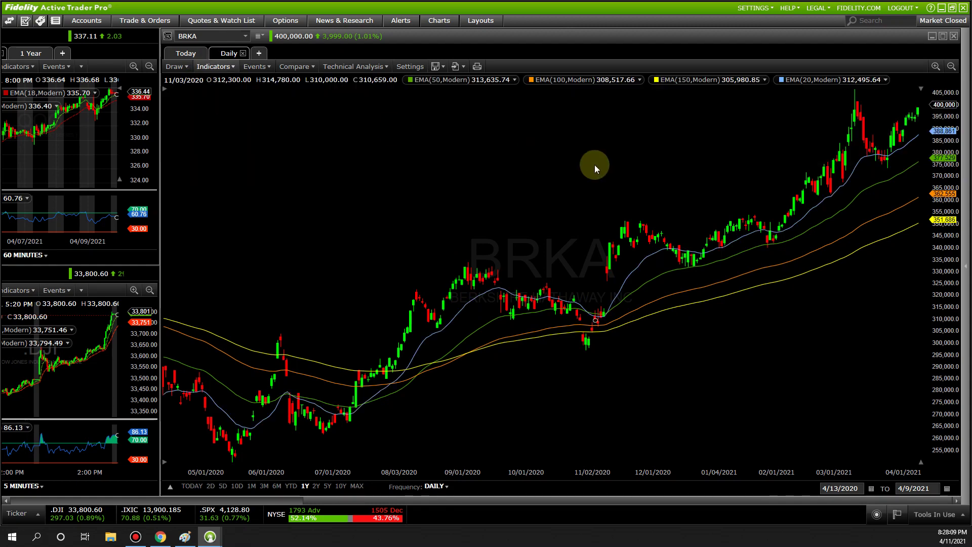
# Modify the fourth EMA to a period of 200 with a dark red line, and apply the changes
pyautogui.click(885, 80)
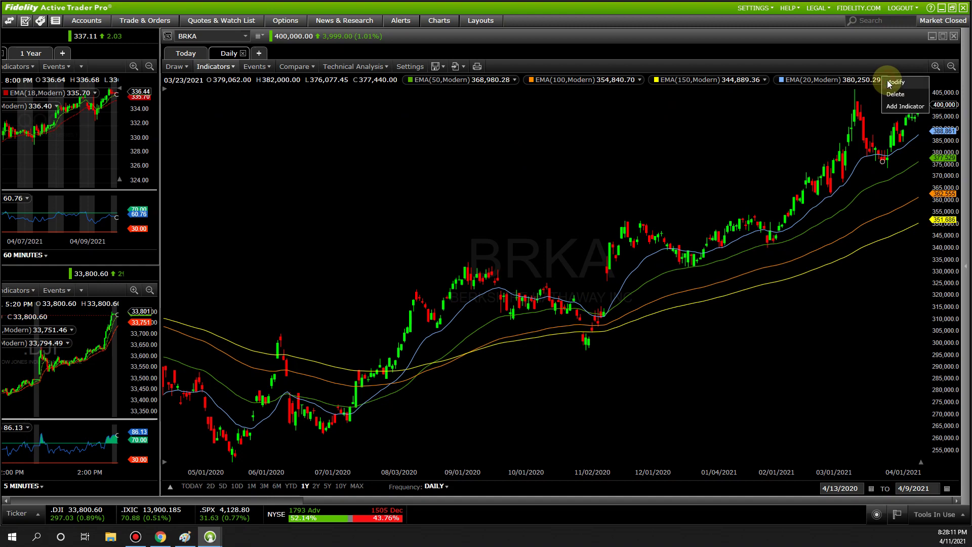
pyautogui.click(902, 87)
pyautogui.doubleClick(512, 278)
pyautogui.write('200')
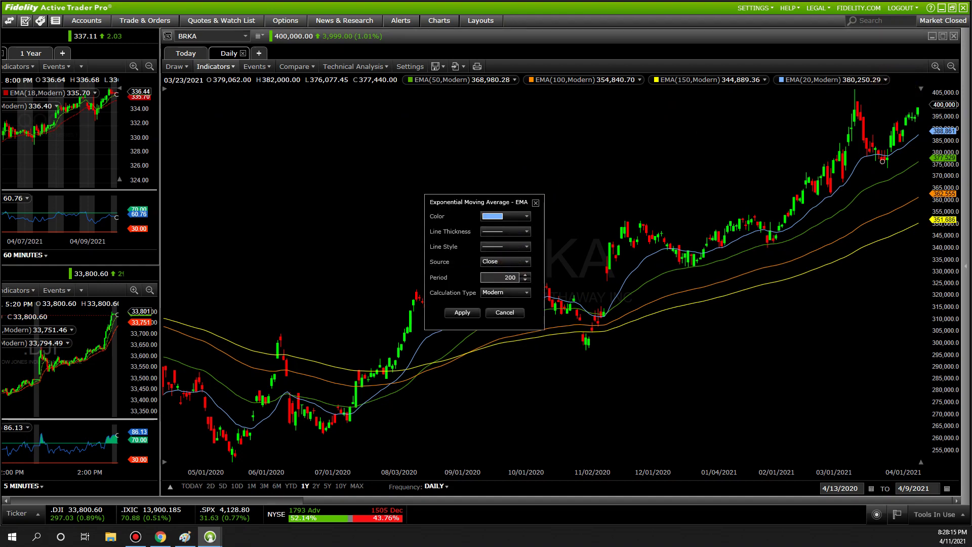
pyautogui.click(515, 215)
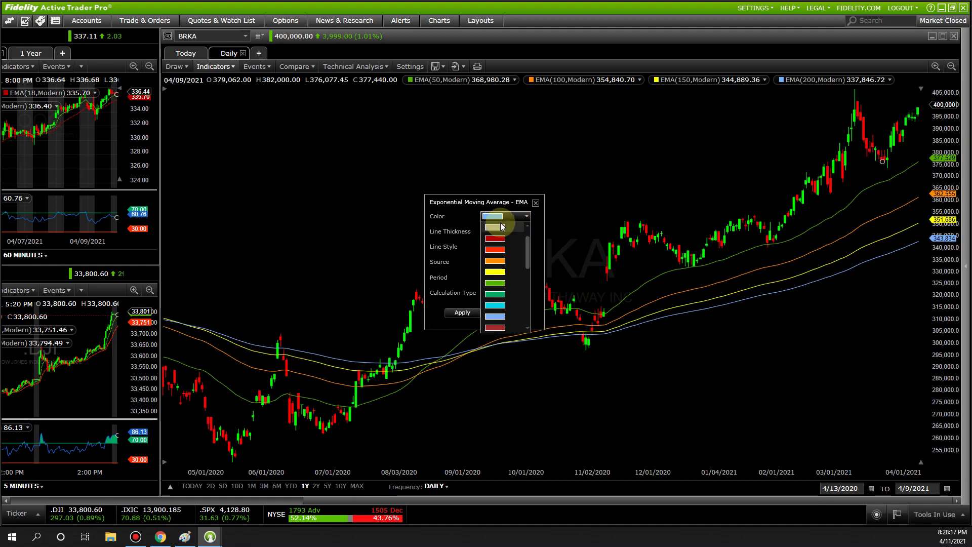
pyautogui.click(499, 239)
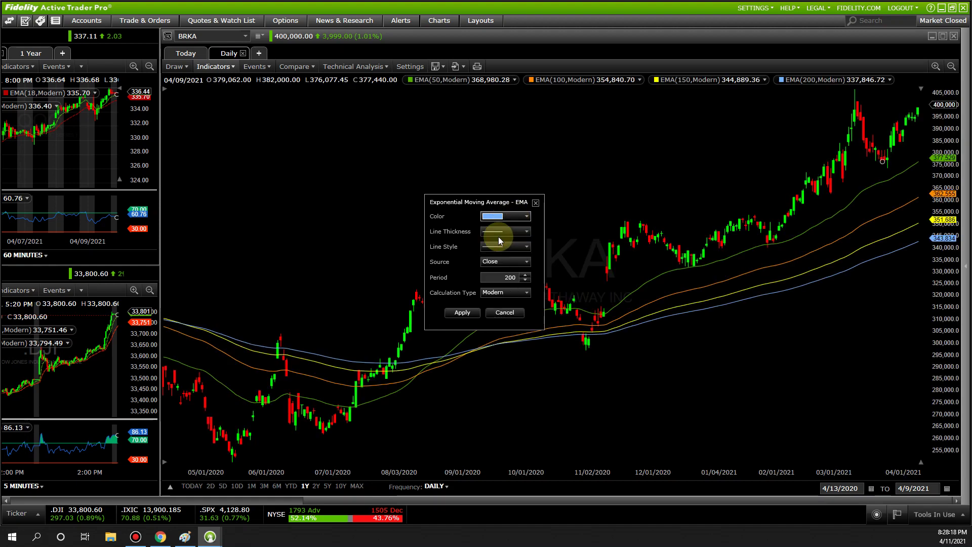
pyautogui.click(463, 312)
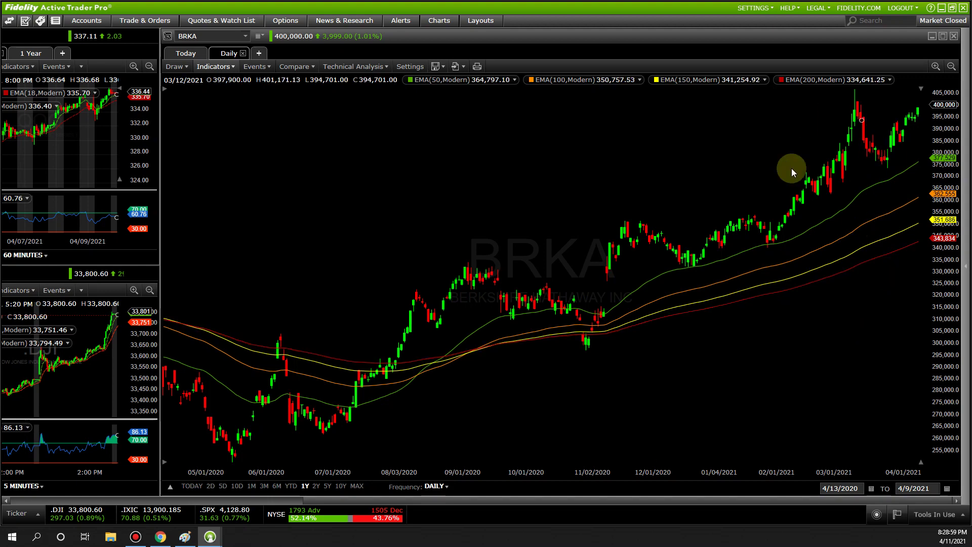
# Examine how the daily BRKA candles relate to the four moving averages, going back to late 2019 and early 2020
pyautogui.click(800, 234)
pyautogui.click(851, 167)
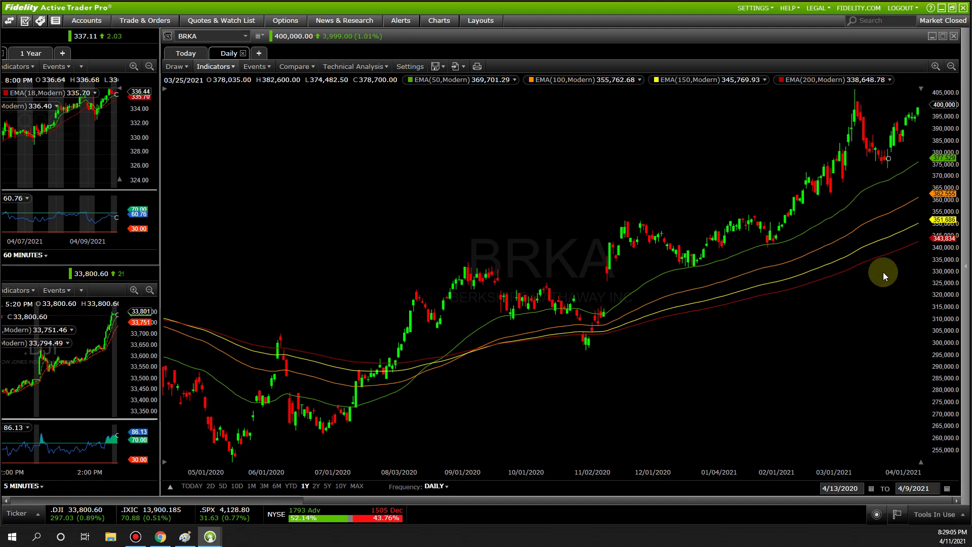
pyautogui.click(860, 188)
pyautogui.click(897, 233)
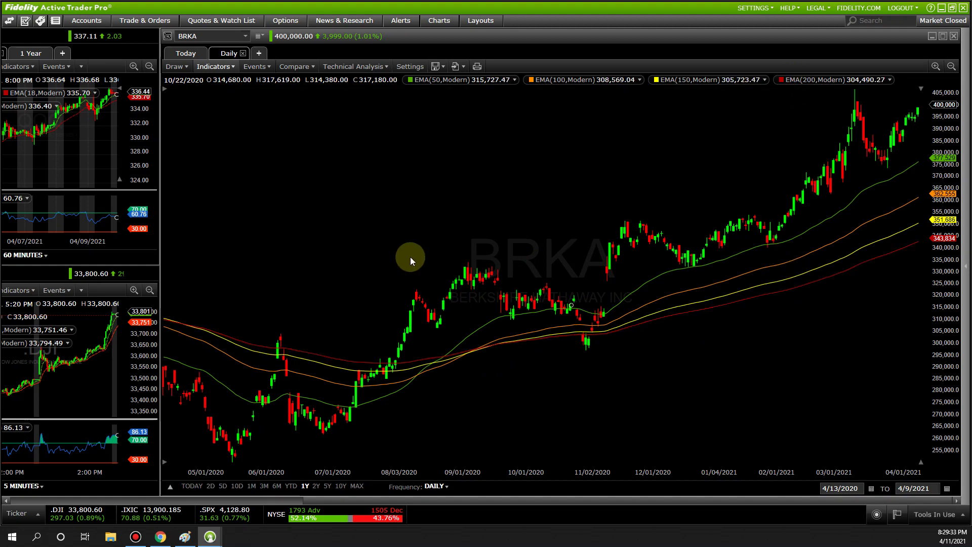
pyautogui.moveTo(482, 261); pyautogui.dragTo(603, 256)
pyautogui.moveTo(413, 278); pyautogui.dragTo(511, 305)
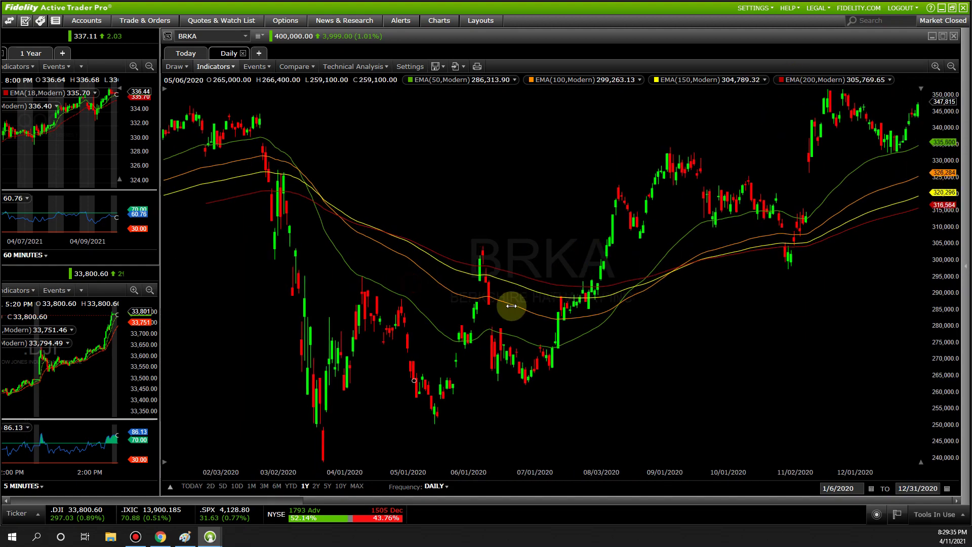
pyautogui.moveTo(330, 286); pyautogui.dragTo(386, 286)
pyautogui.moveTo(341, 178); pyautogui.dragTo(412, 155)
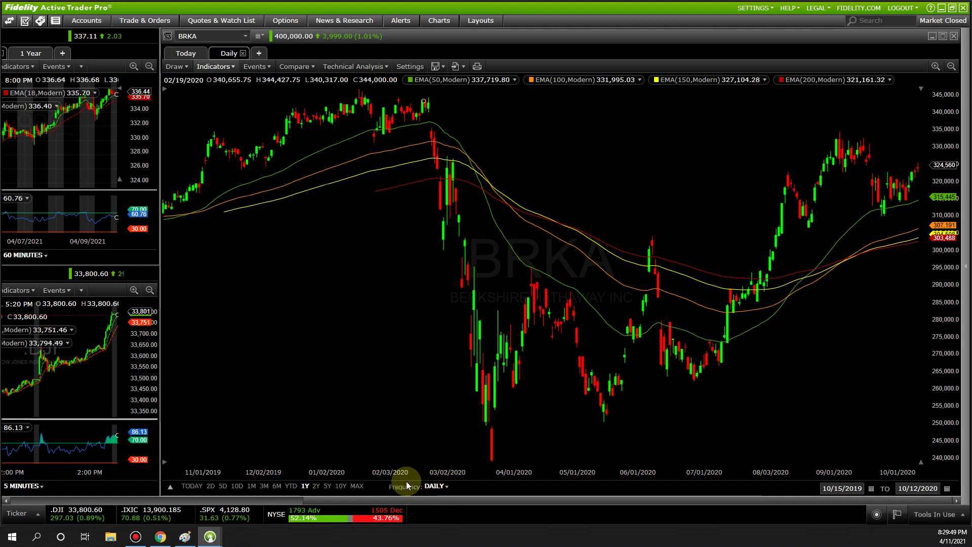
# Switch the chart frequency to Weekly and examine the early 2020 candles against the moving averages
pyautogui.click(434, 487)
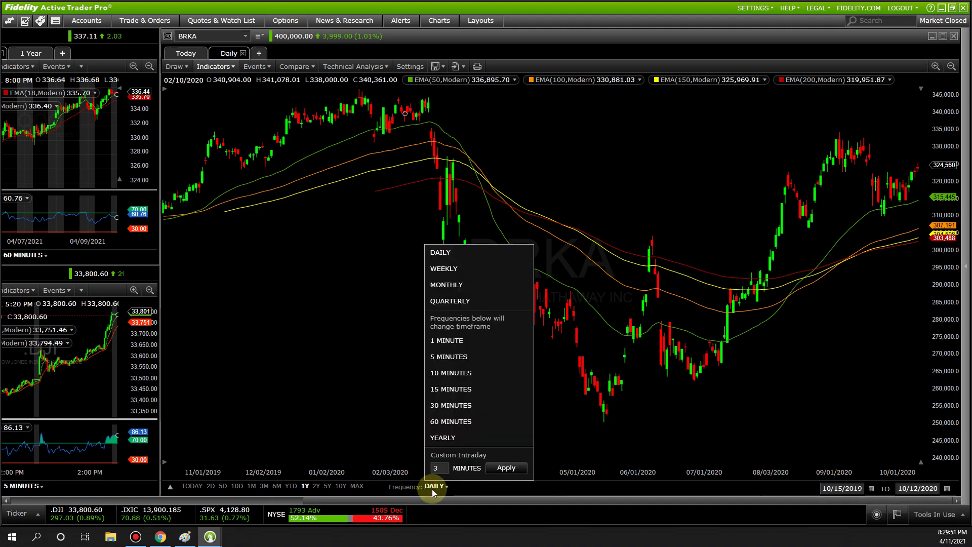
pyautogui.click(446, 269)
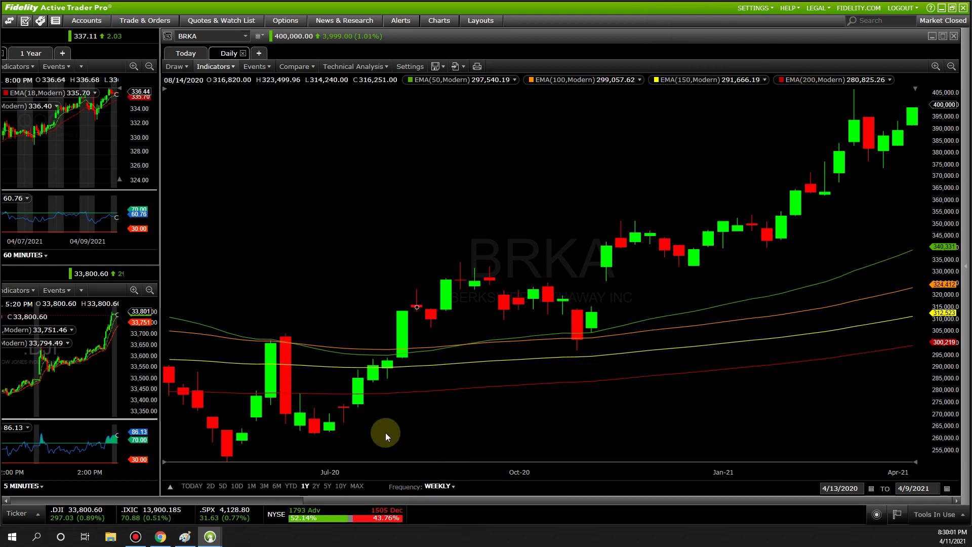
pyautogui.moveTo(353, 430); pyautogui.dragTo(538, 419)
pyautogui.moveTo(354, 408); pyautogui.dragTo(526, 409)
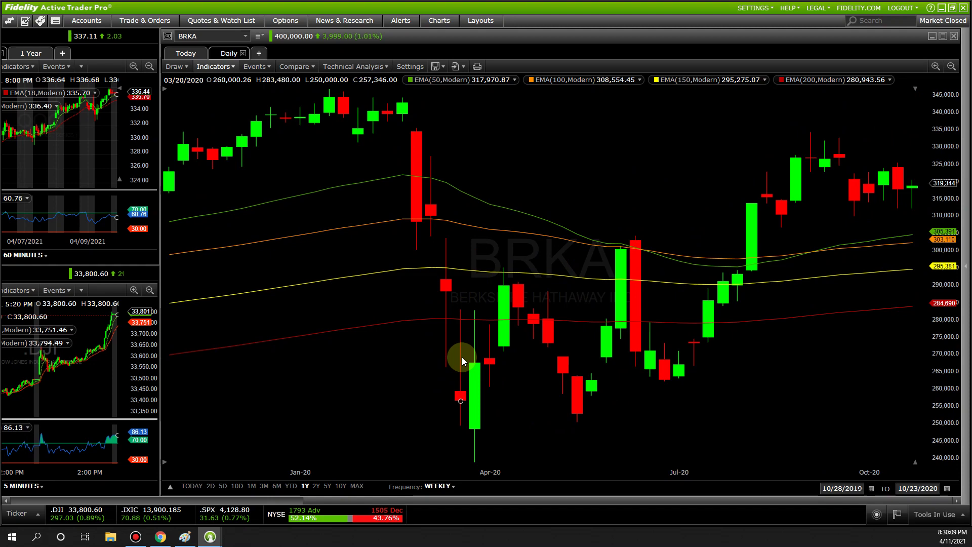
# Switch the chart frequency to Monthly, examine the early 2020 candles, and show the 5Y time range
pyautogui.click(438, 487)
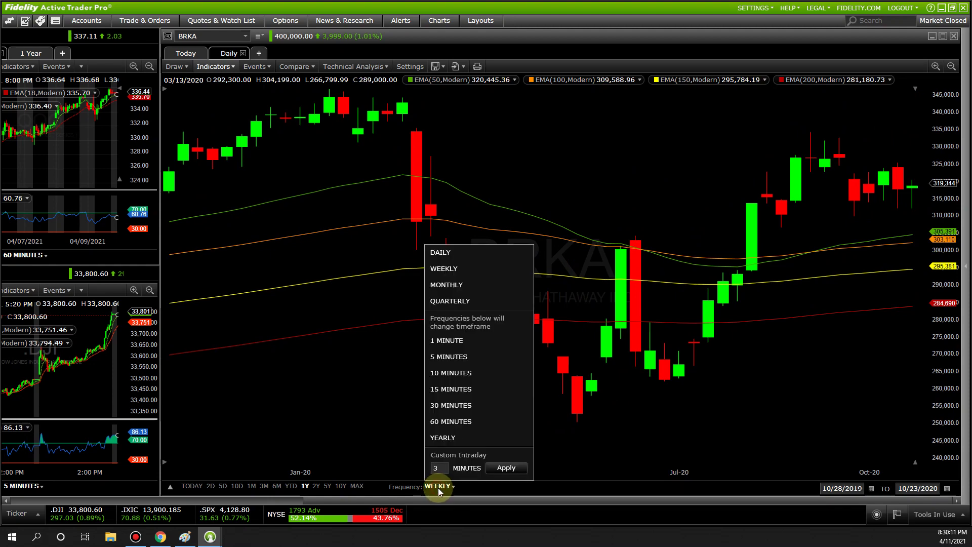
pyautogui.click(450, 284)
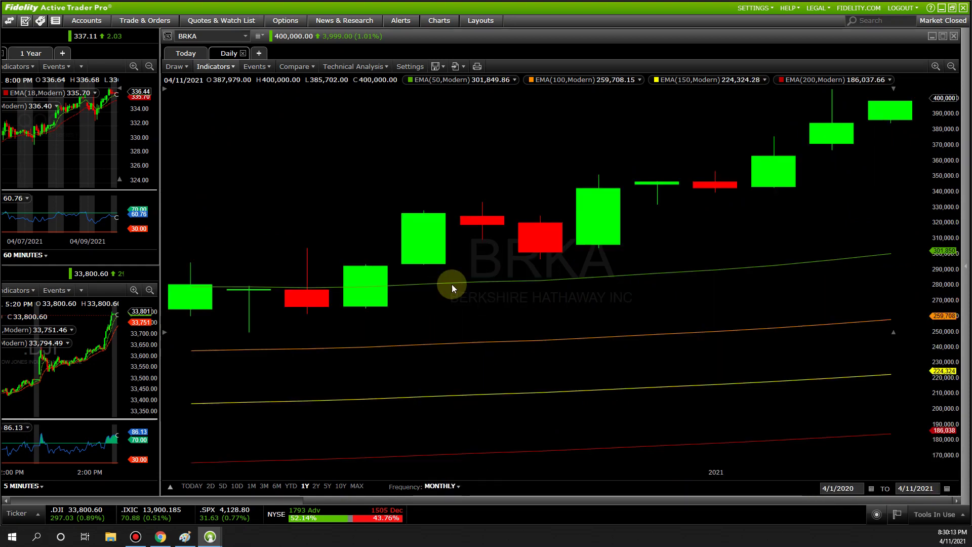
pyautogui.moveTo(317, 319); pyautogui.dragTo(537, 316)
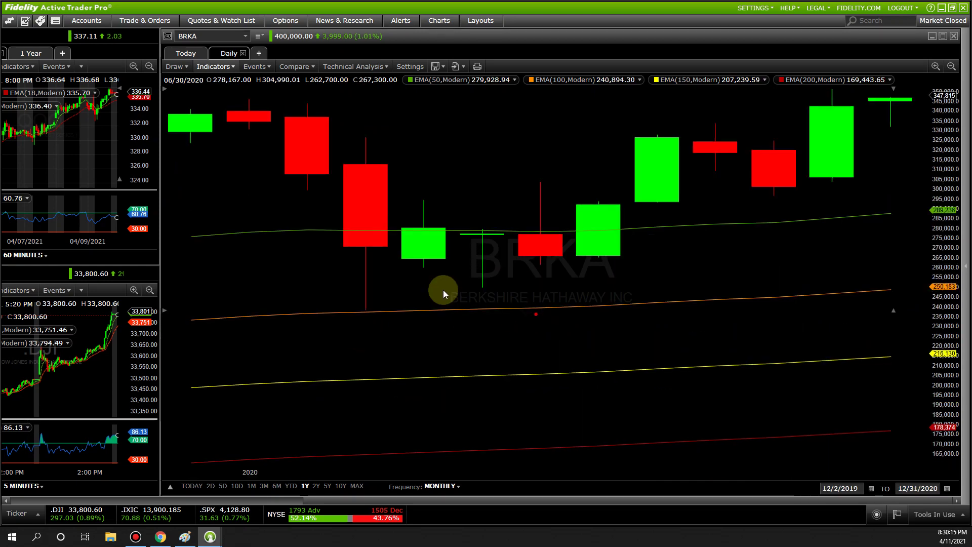
pyautogui.moveTo(461, 306); pyautogui.dragTo(586, 299)
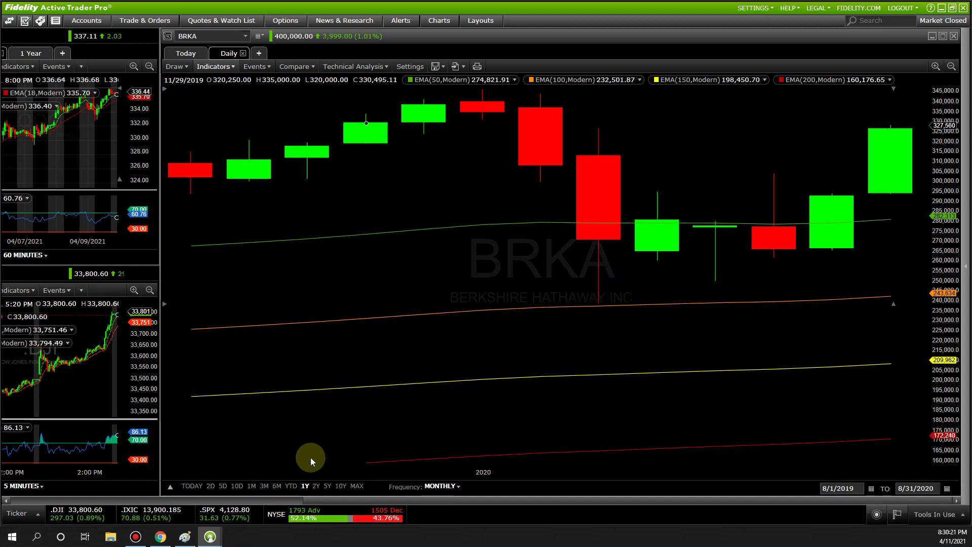
pyautogui.click(327, 486)
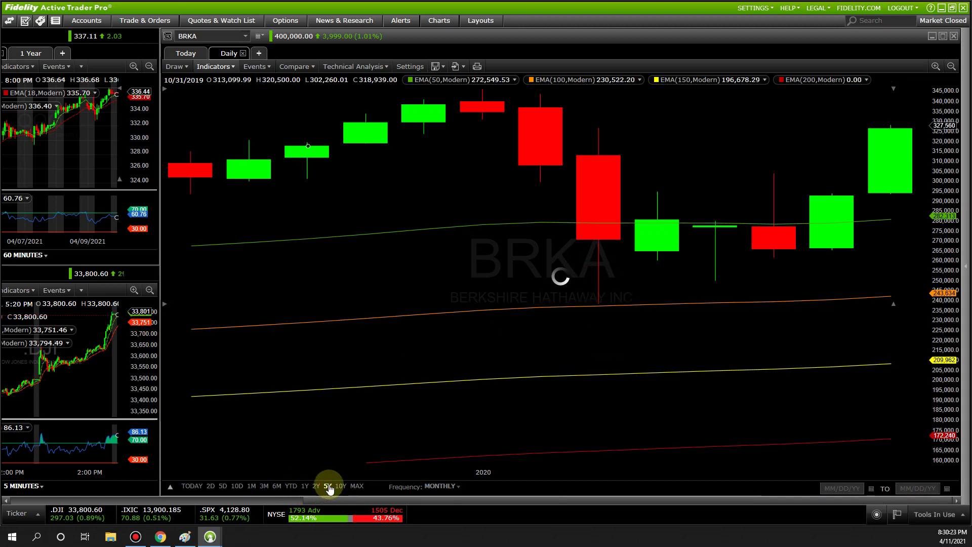
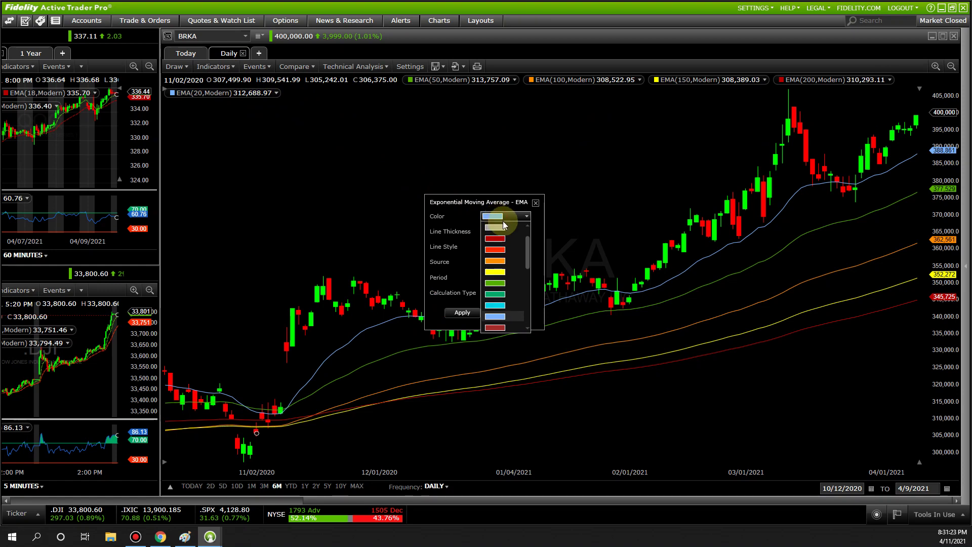
# Keep the 20-period EMA light blue, change its line style to dashed, and apply the changes
pyautogui.click(463, 256)
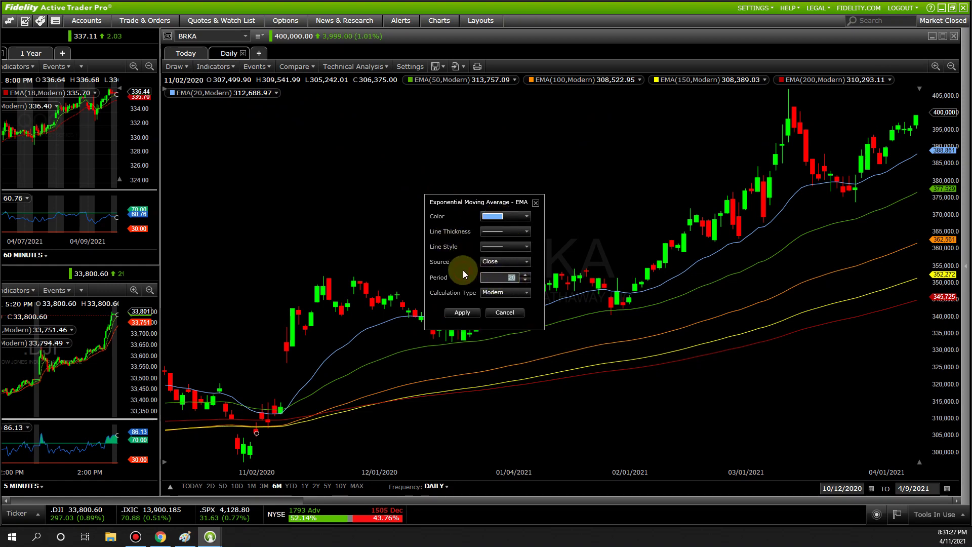
pyautogui.click(463, 312)
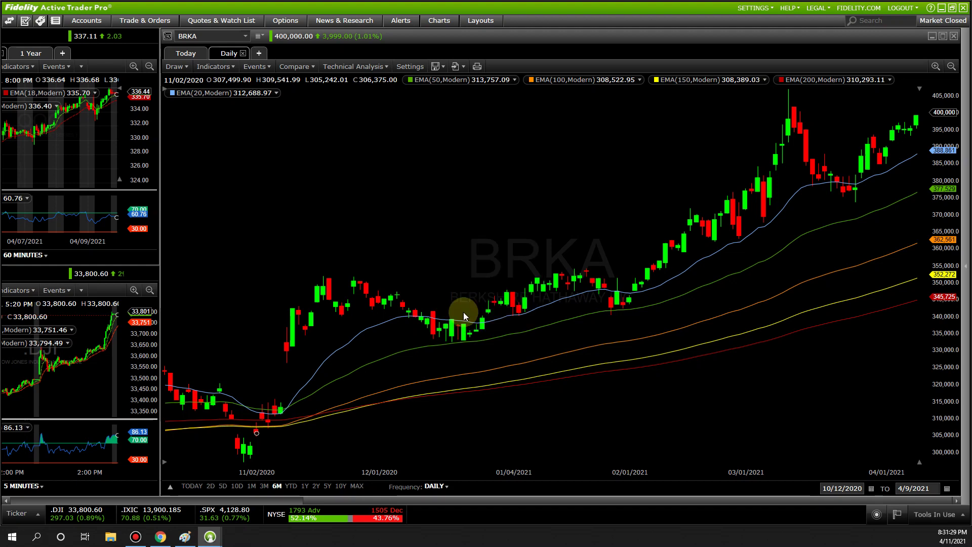
pyautogui.click(276, 93)
pyautogui.click(283, 94)
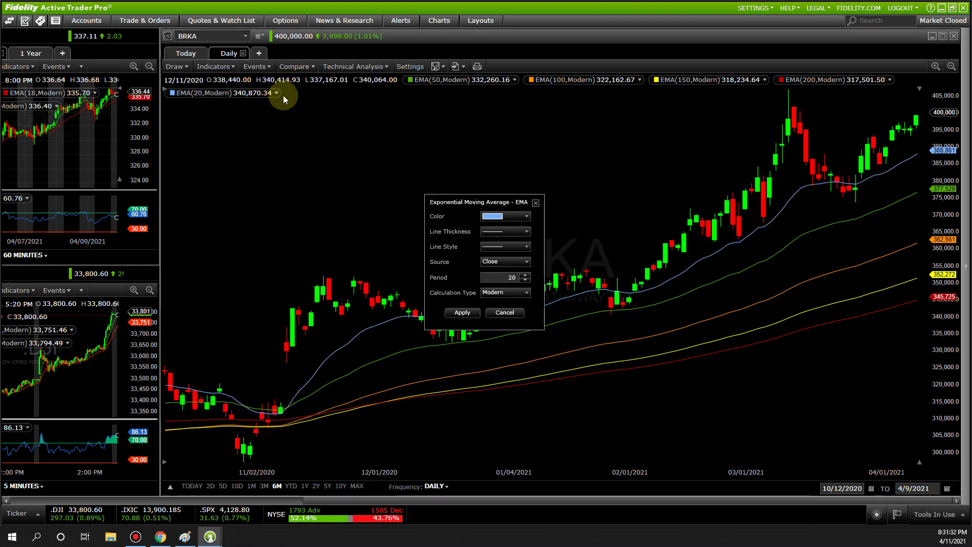
pyautogui.click(496, 233)
pyautogui.click(469, 257)
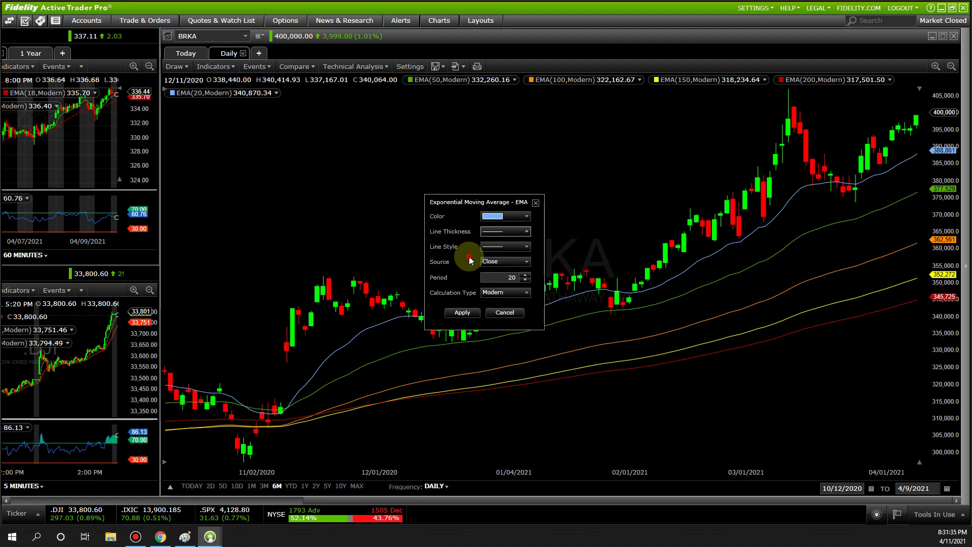
pyautogui.click(501, 247)
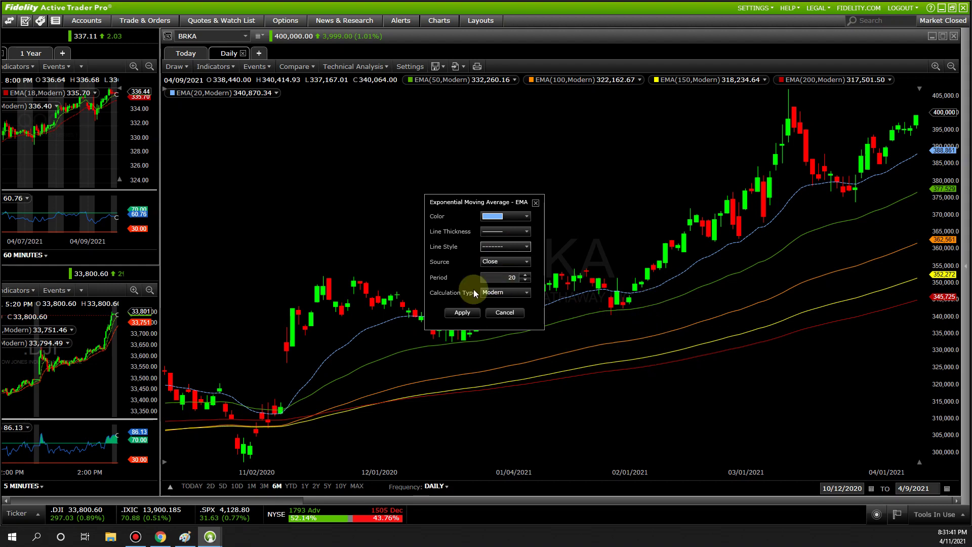
pyautogui.click(457, 314)
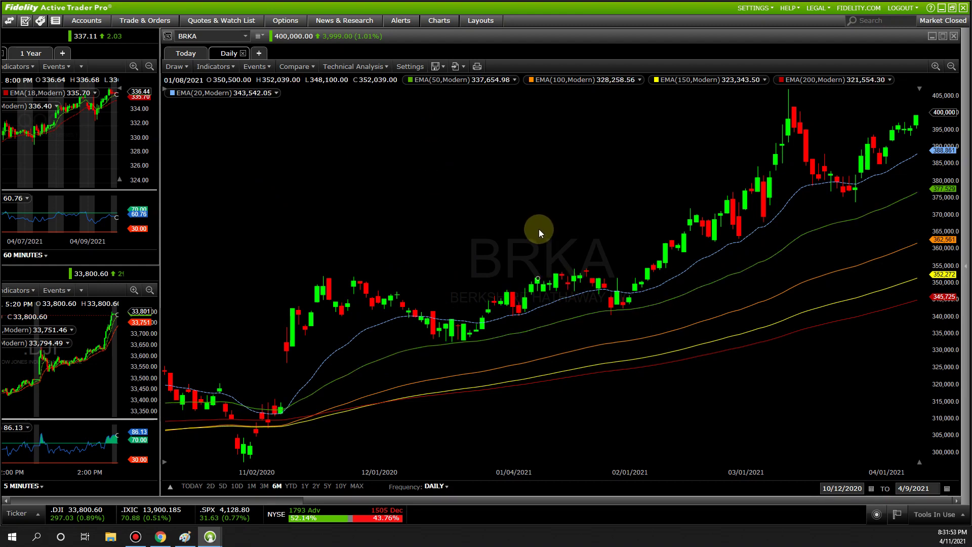
# Find the Exponential Moving Average indicator with "exp" and add another one to the daily BRKA chart
pyautogui.click(223, 68)
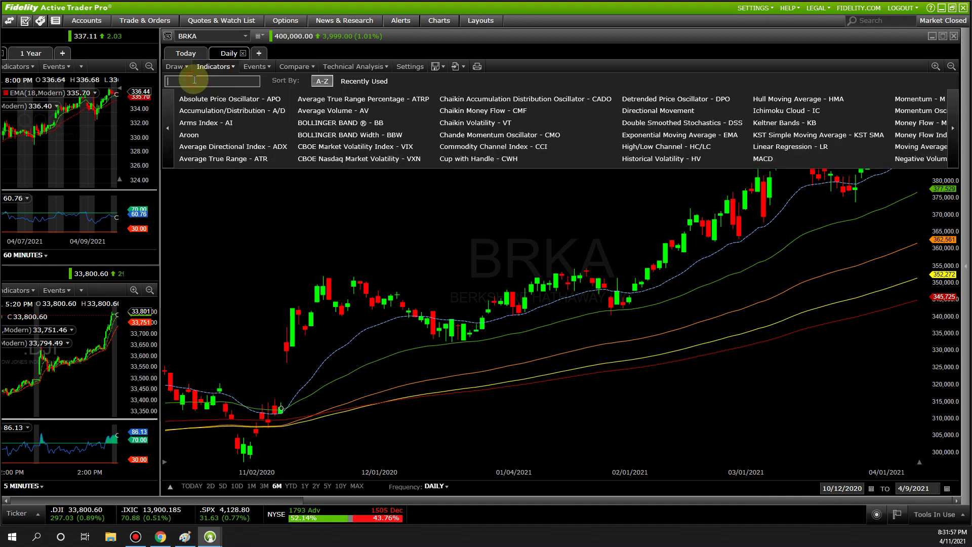
pyautogui.write('exp')
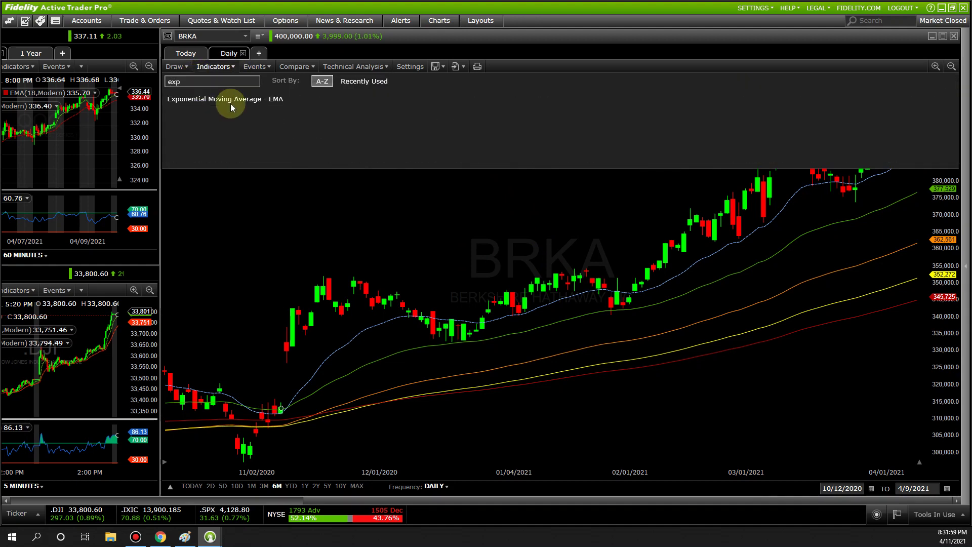
pyautogui.click(240, 99)
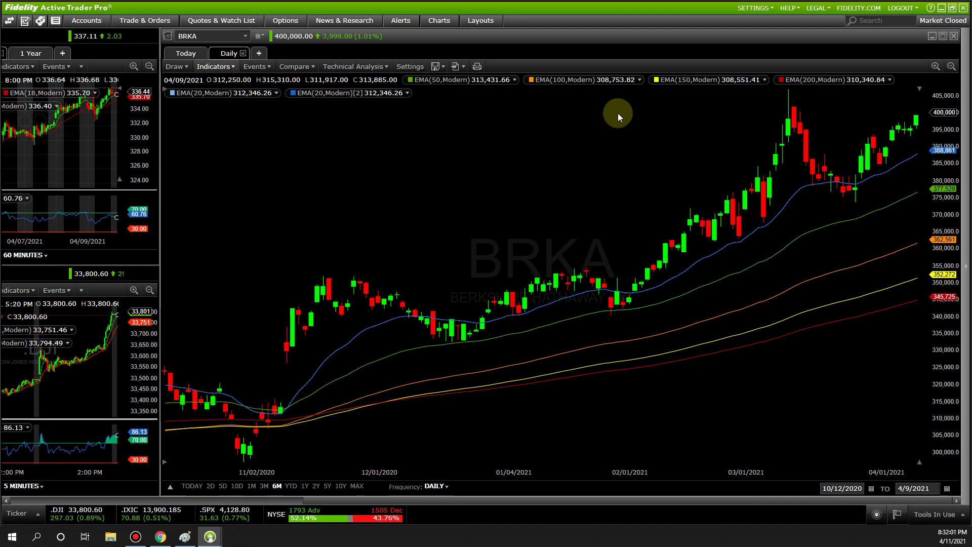
# Modify the newly added EMA to a white dashed line with a period of 6, and apply the changes
pyautogui.doubleClick(388, 93)
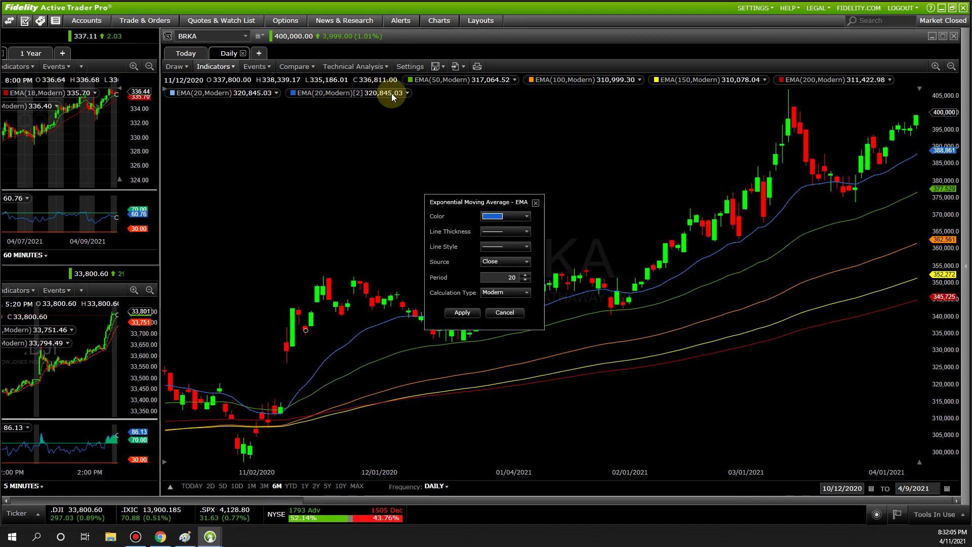
pyautogui.click(506, 217)
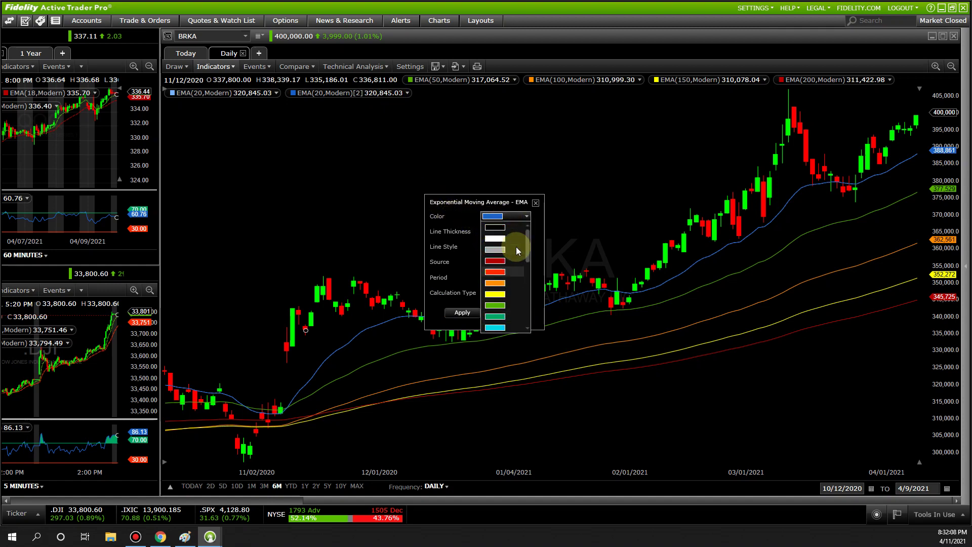
pyautogui.click(486, 239)
pyautogui.doubleClick(513, 278)
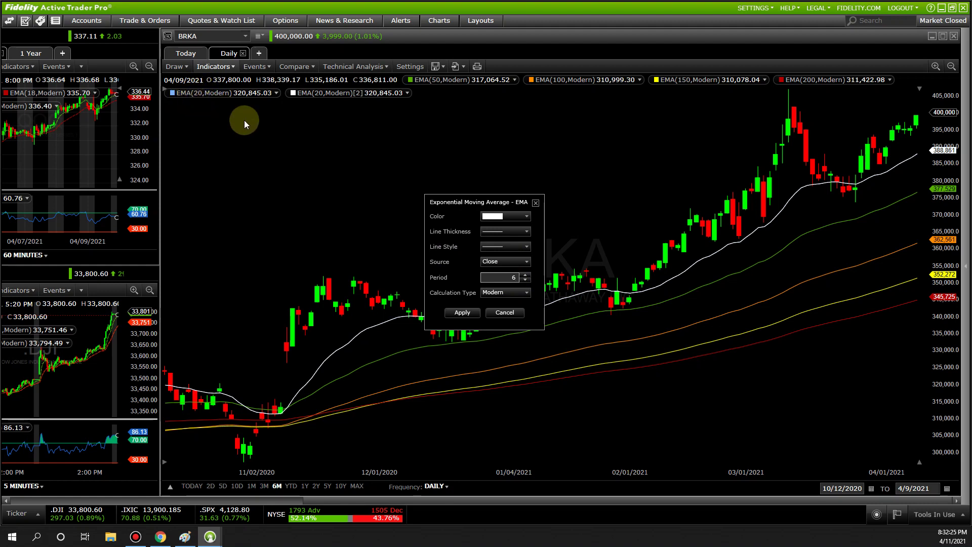
pyautogui.click(499, 247)
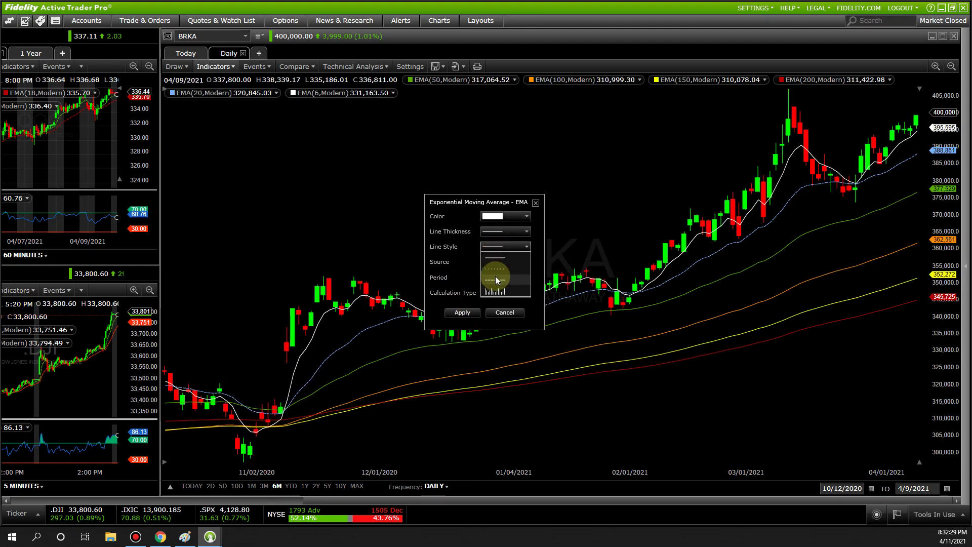
pyautogui.click(495, 278)
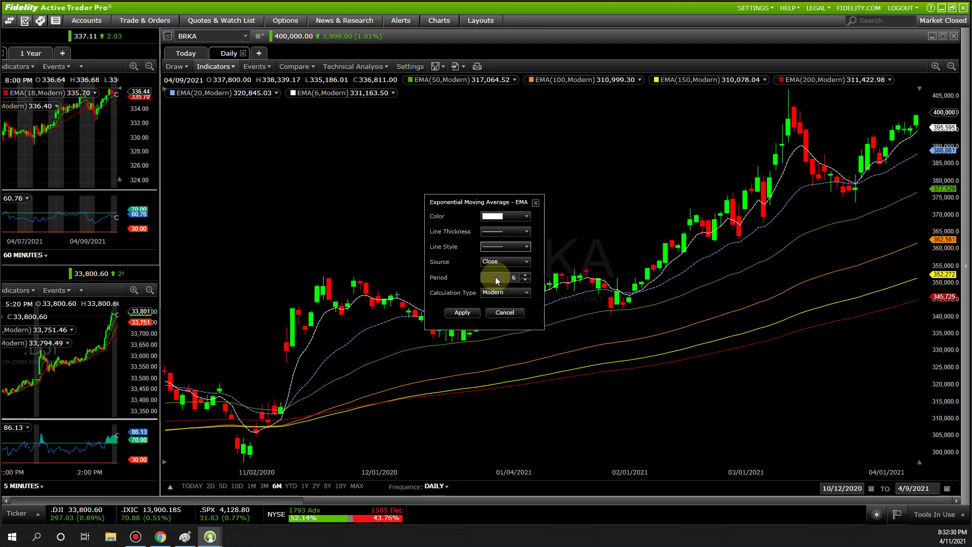
pyautogui.click(462, 310)
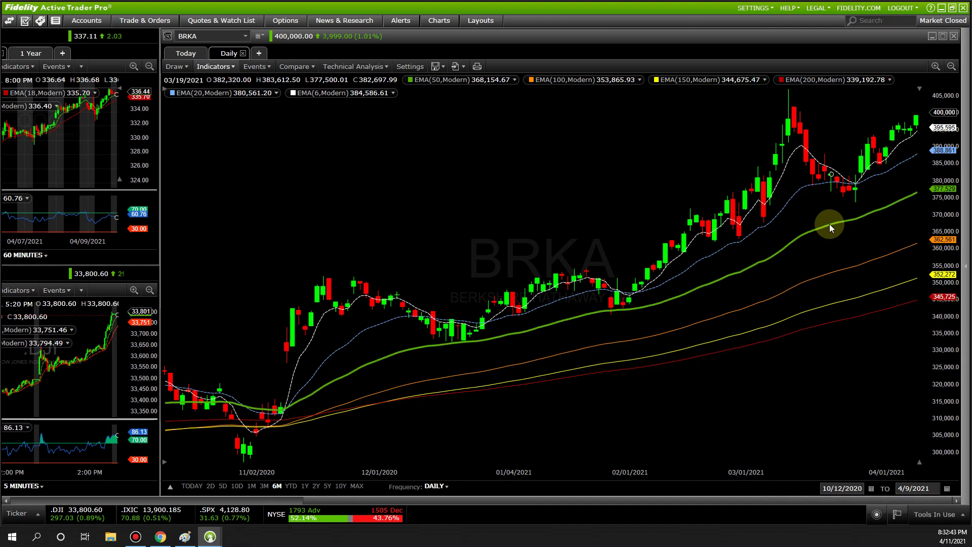
pyautogui.click(816, 162)
pyautogui.click(815, 208)
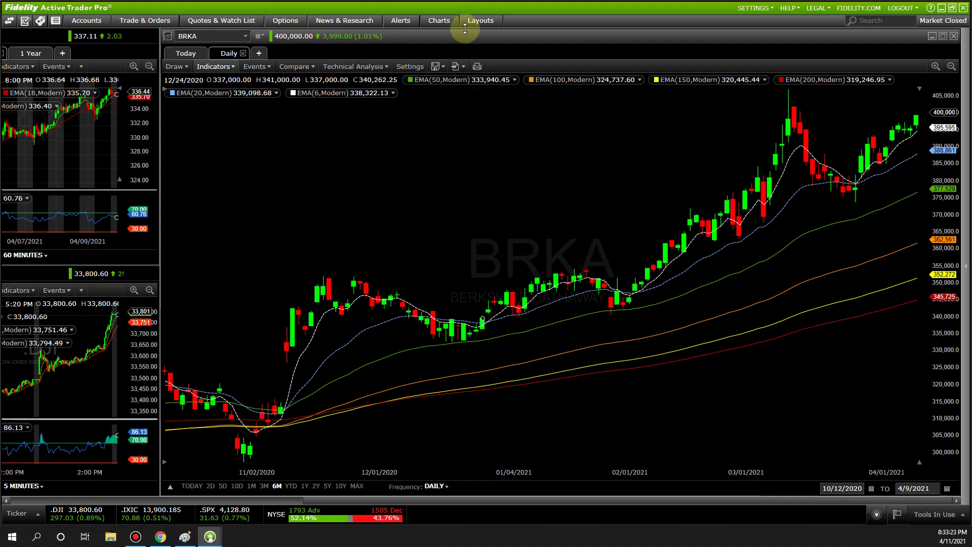
pyautogui.click(444, 24)
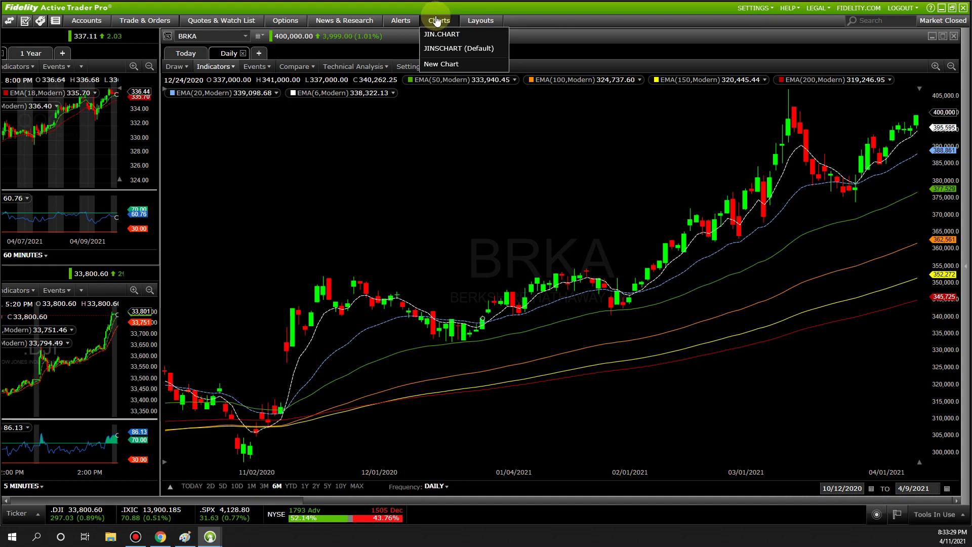
pyautogui.click(480, 20)
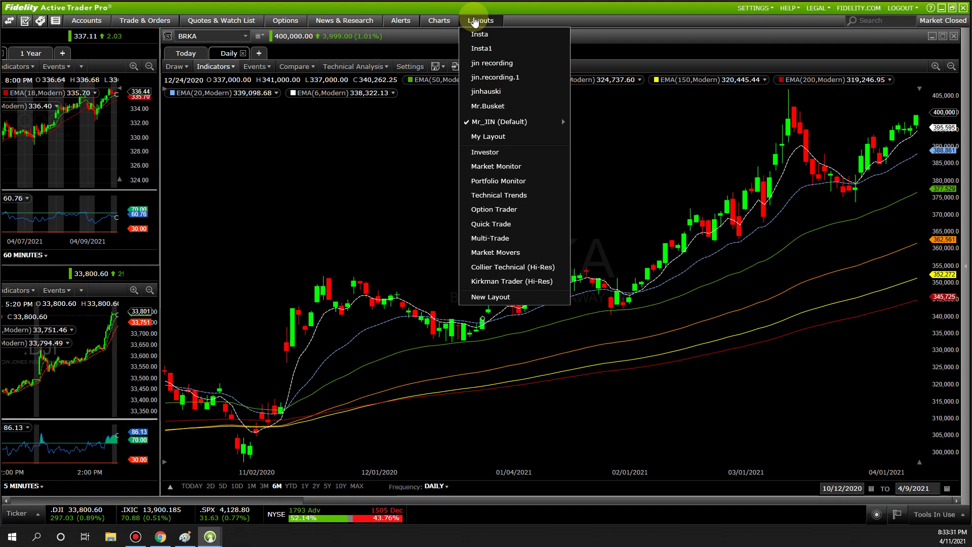
pyautogui.click(426, 19)
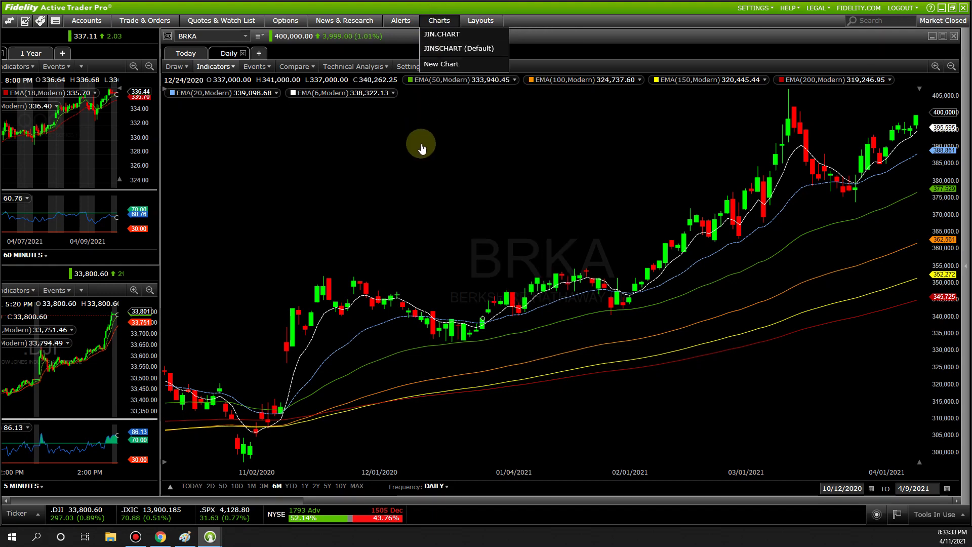
pyautogui.click(412, 134)
pyautogui.press('Left')
pyautogui.press('Left')
pyautogui.press('Left')
pyautogui.press('Left')
pyautogui.press('Left')
pyautogui.press('Left')
pyautogui.press('Left')
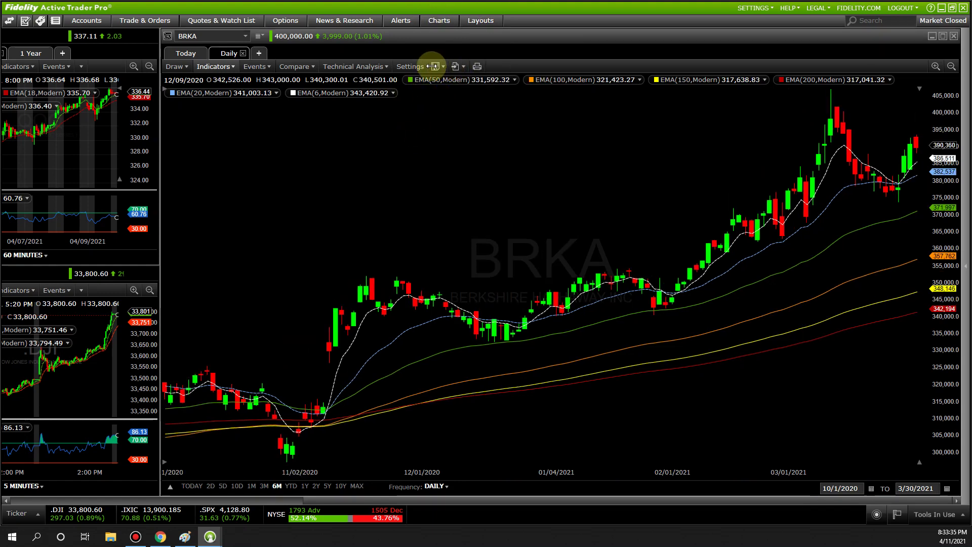
pyautogui.press('Left')
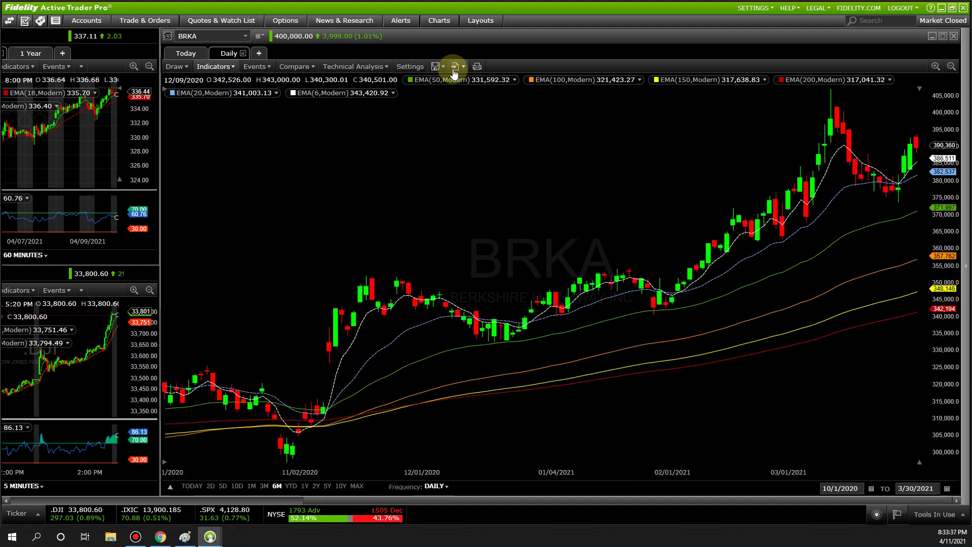
# Save the chart as the default, including its chart settings, indicators, events, and timeframe and frequency
pyautogui.click(443, 68)
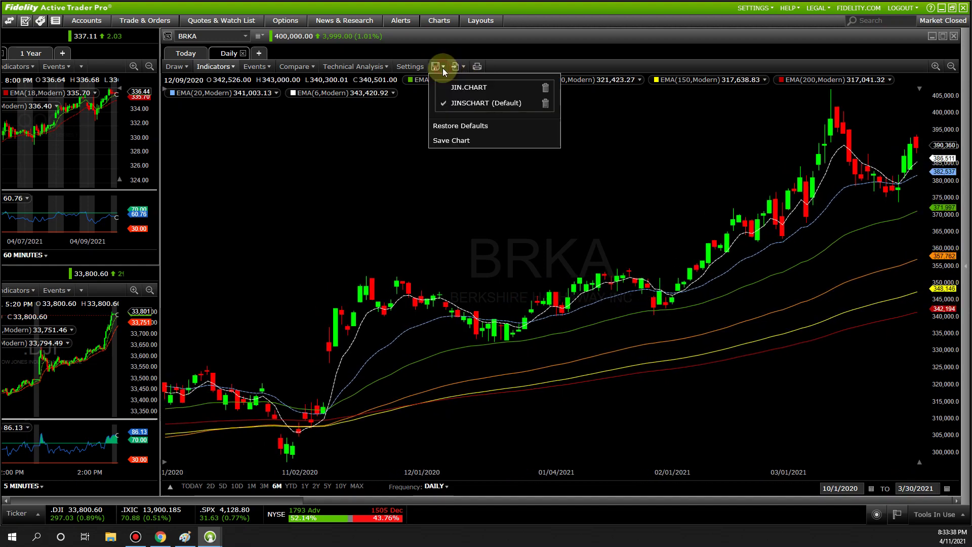
pyautogui.click(442, 140)
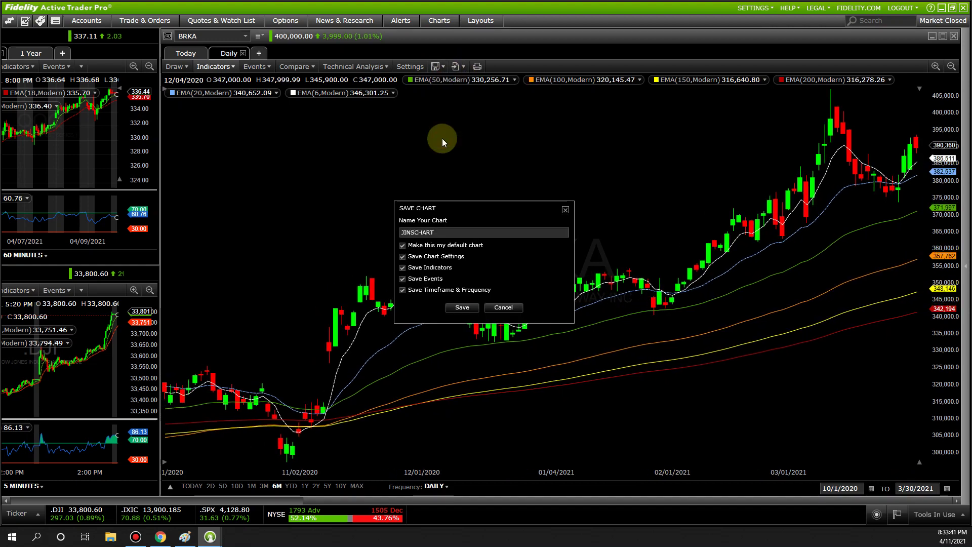
pyautogui.click(440, 232)
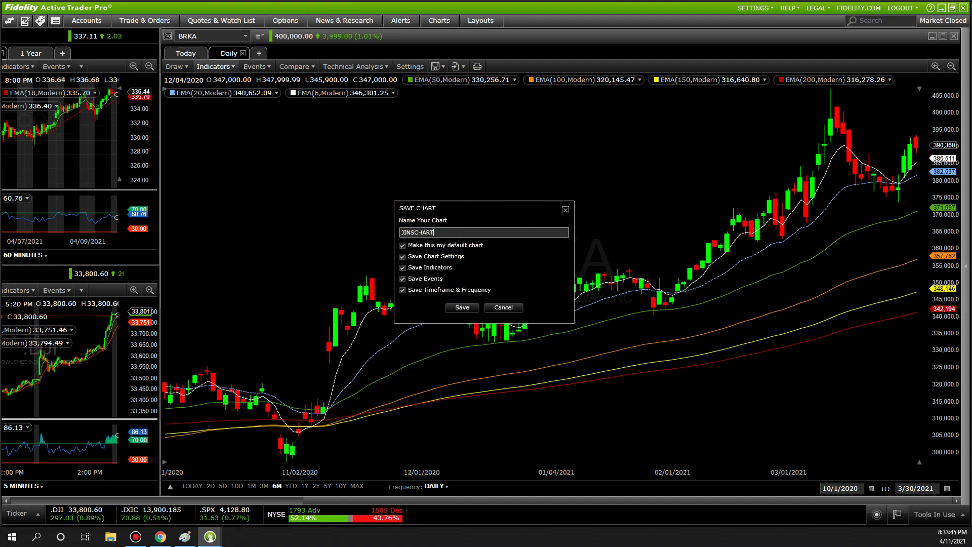
pyautogui.click(462, 310)
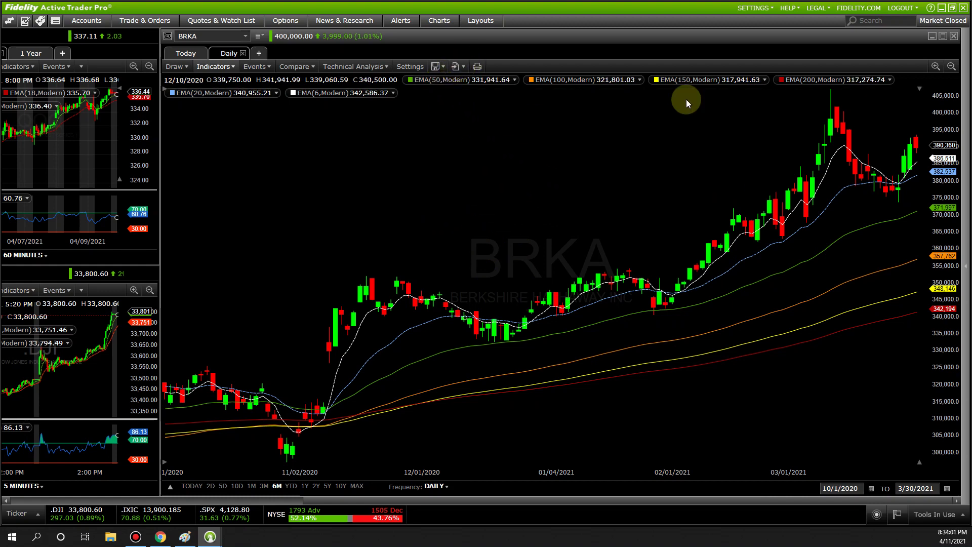
# Close the BRKA chart window and open a new chart for the symbol MCD
pyautogui.click(954, 39)
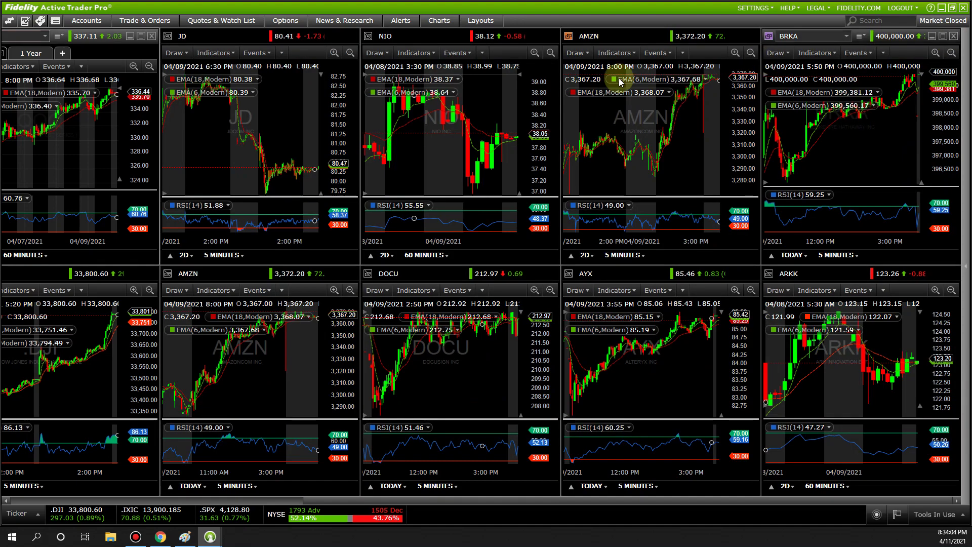
pyautogui.click(440, 20)
pyautogui.click(430, 80)
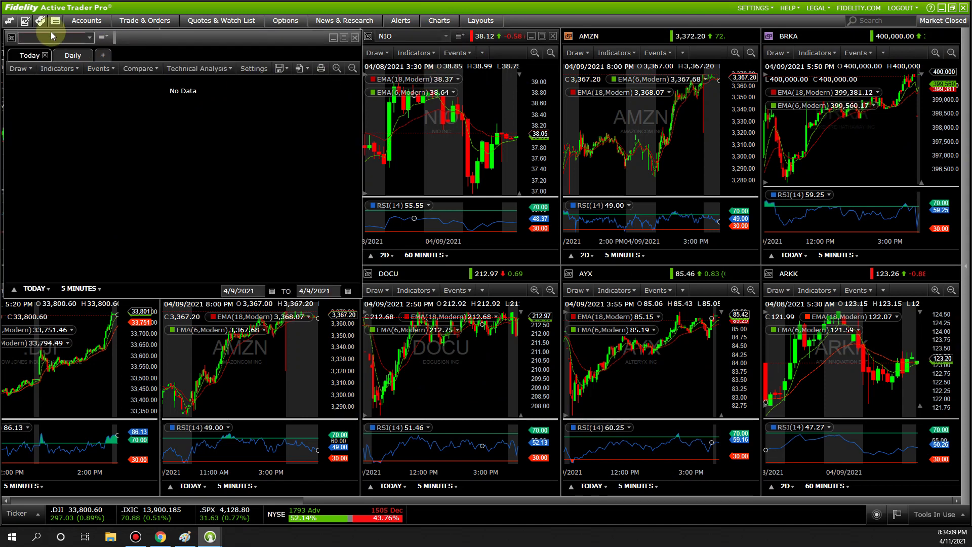
pyautogui.click(53, 37)
pyautogui.write('MCD')
pyautogui.press('Return')
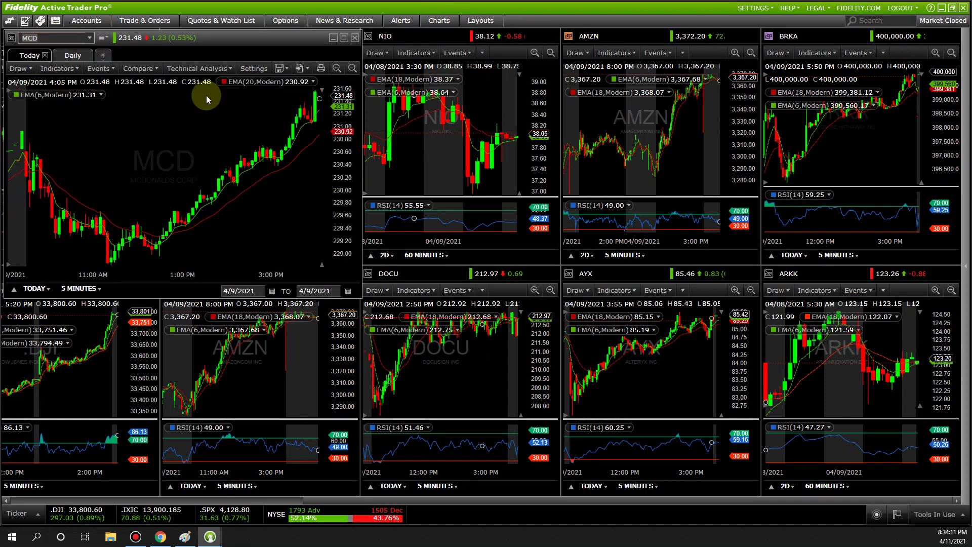
# Move the MCD chart toward the middle of the workspace, check its Daily tab with the saved EMAs, and close the chart
pyautogui.moveTo(224, 37); pyautogui.dragTo(472, 103)
pyautogui.click(318, 122)
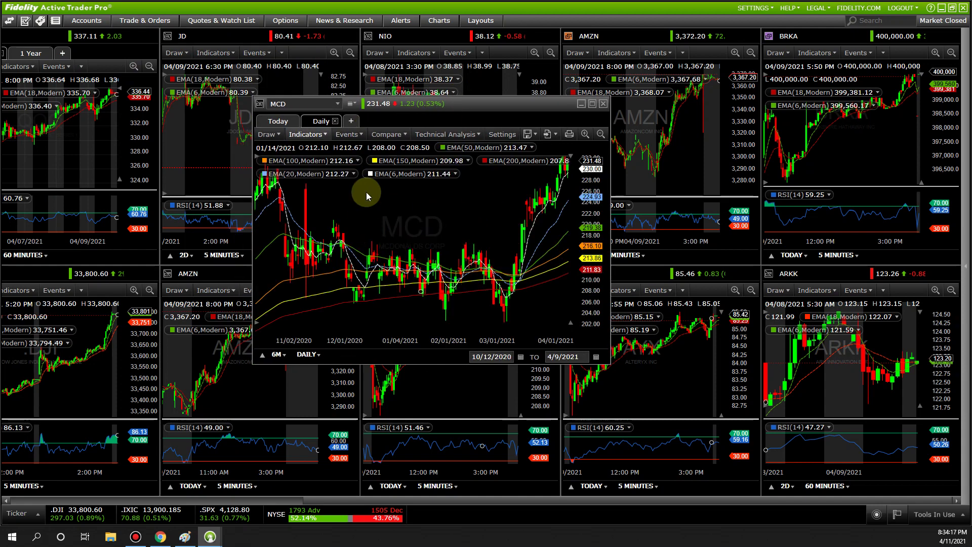
pyautogui.click(604, 103)
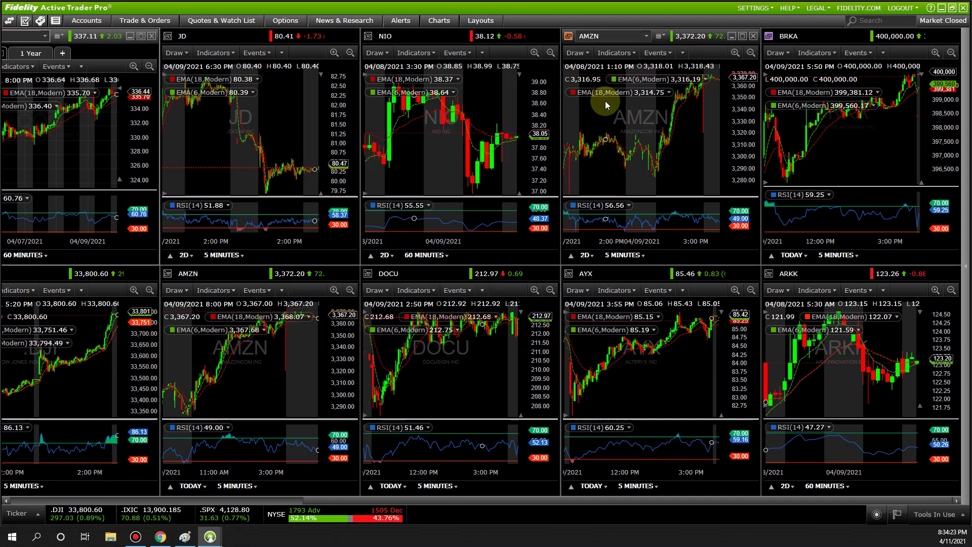